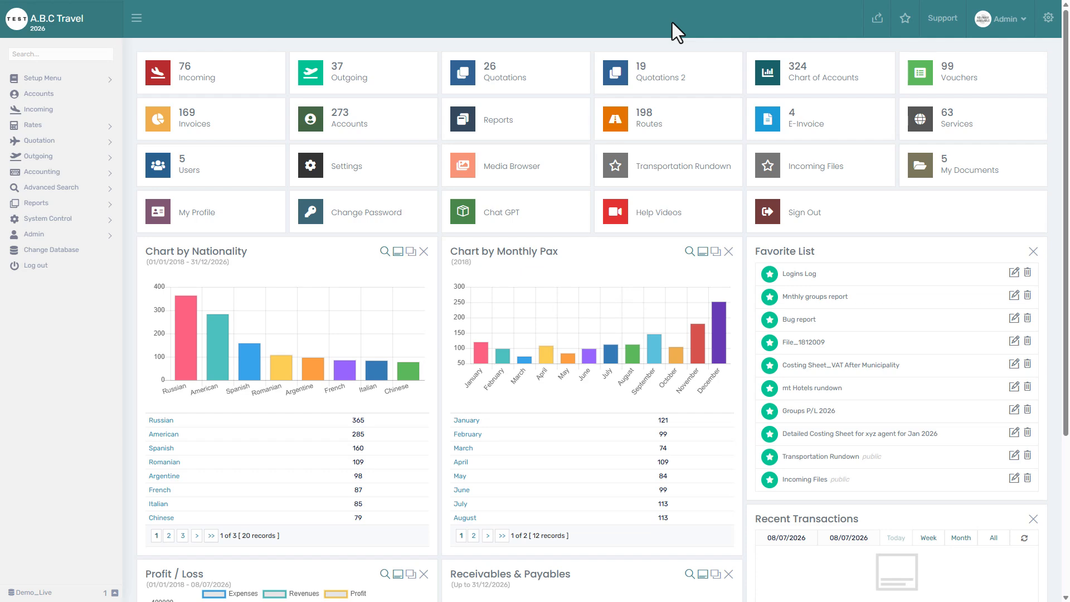
Go to the vouchers, list the Opening Balances type and open the voucher dated 01/01/2026
click(965, 72)
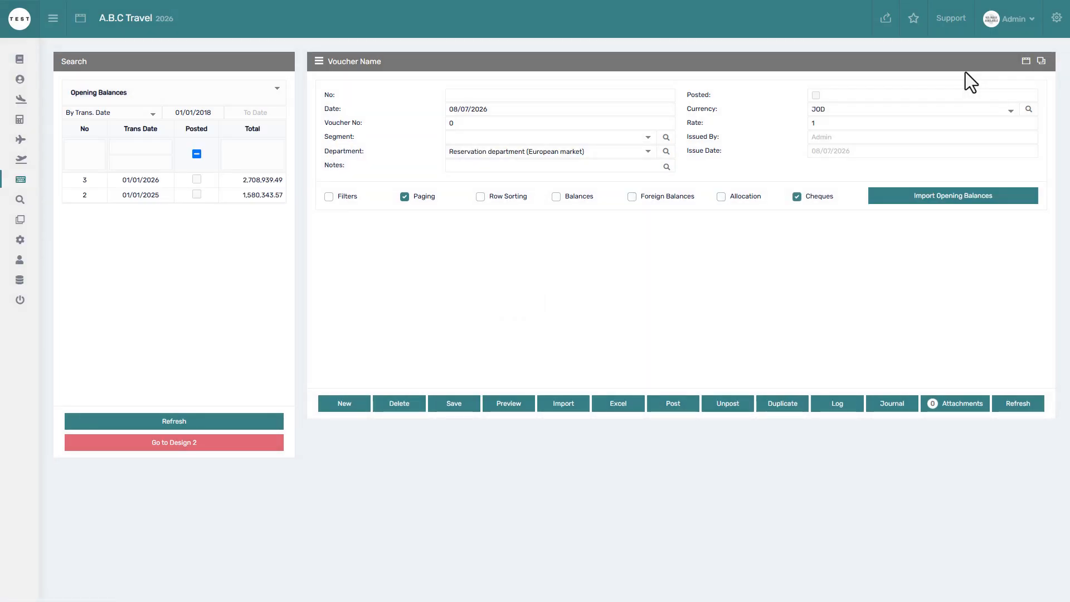
click(203, 92)
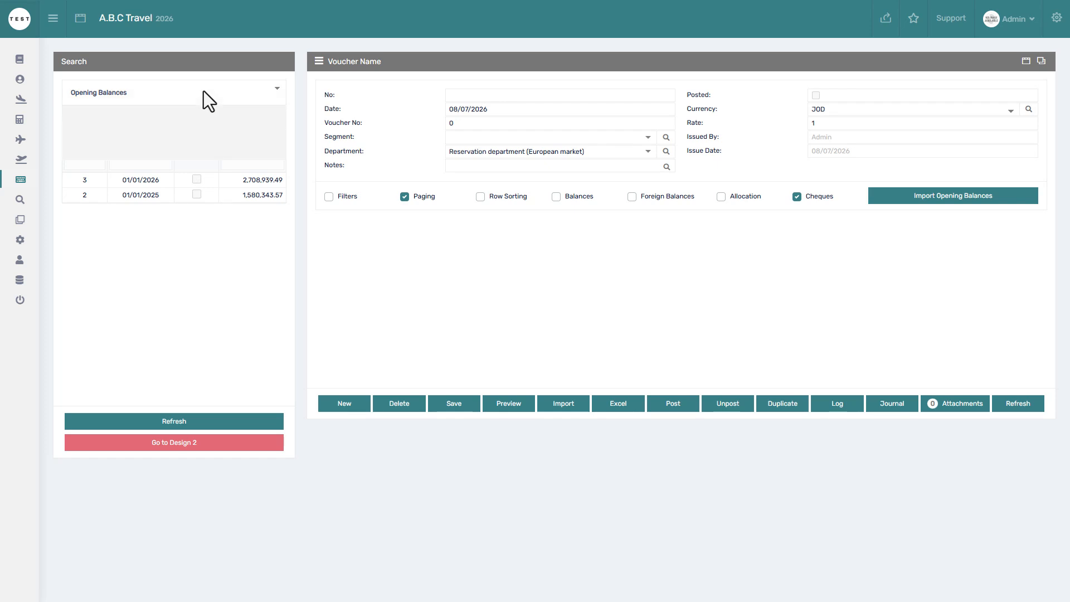
click(188, 118)
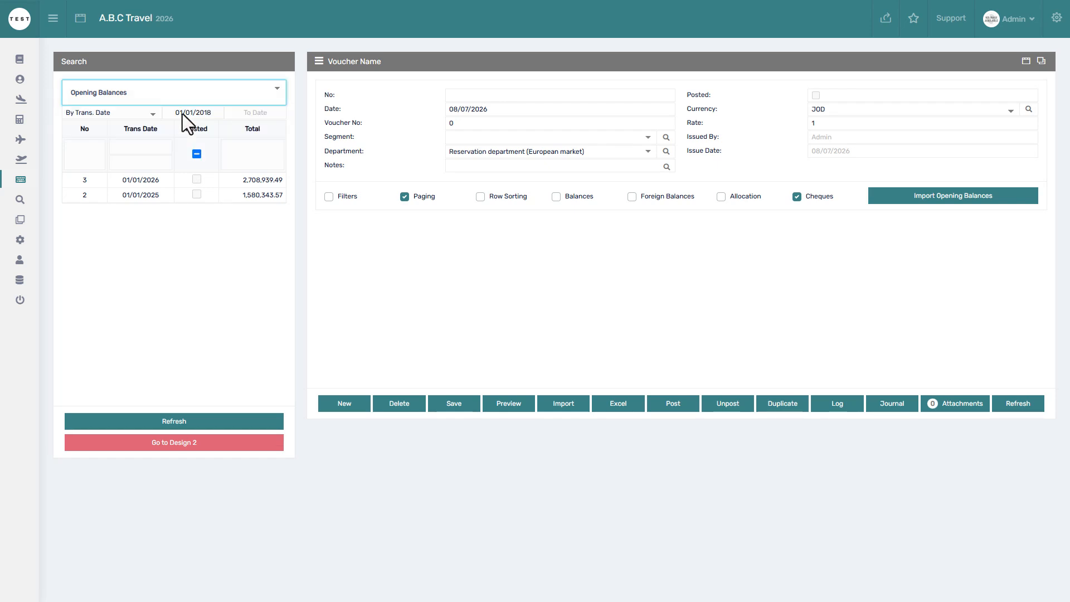
click(95, 178)
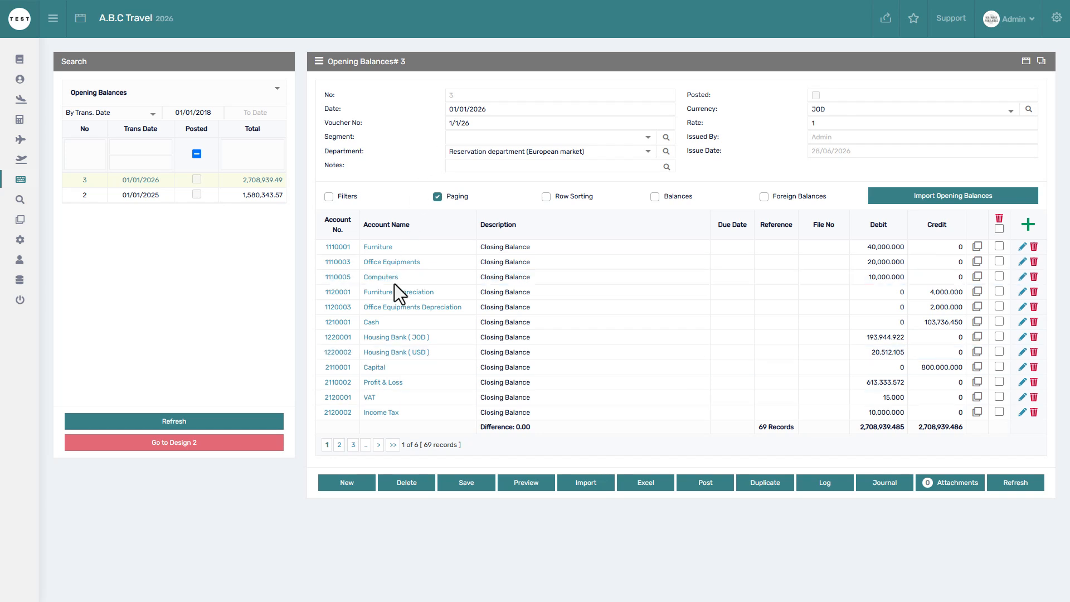
Create a new opening balances voucher, set its date to 01/01/2027 and save it
click(356, 482)
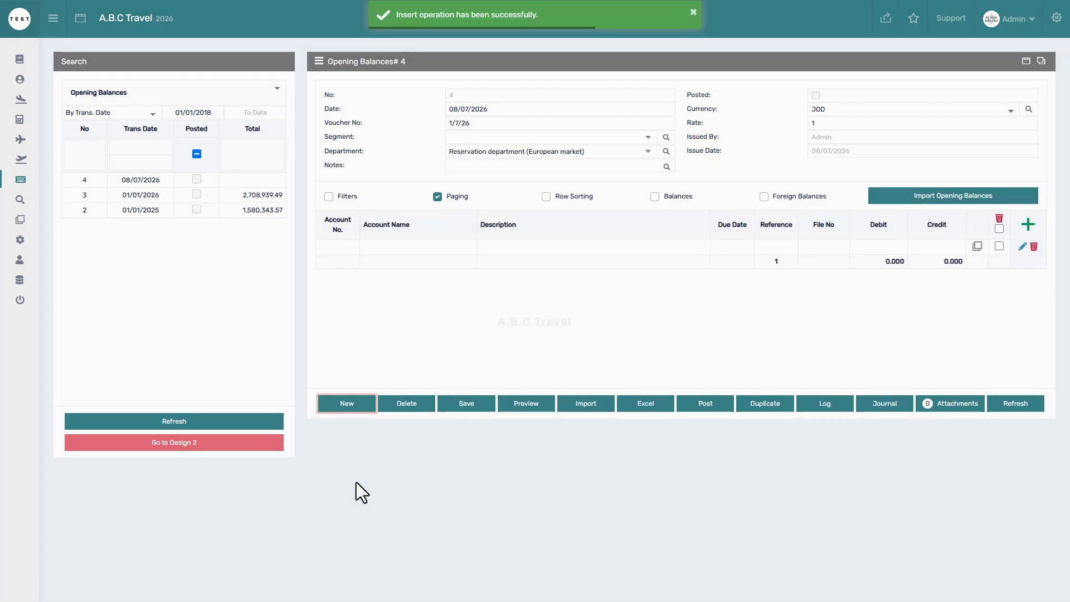
click(495, 109)
key(ctrl+shift+Left)
key(ctrl+shift+Left)
key(ctrl+shift+Left)
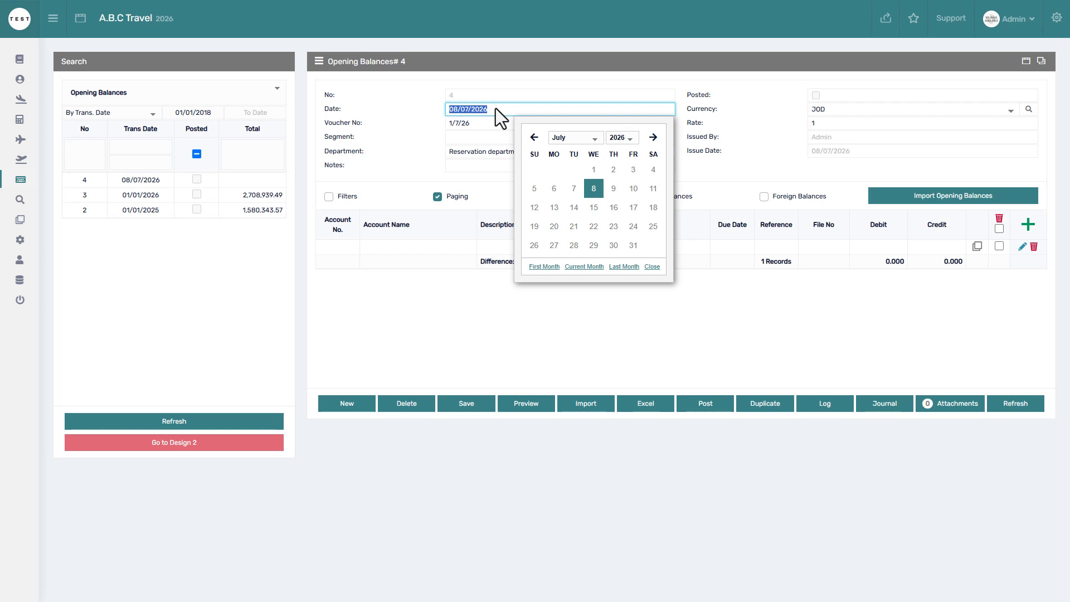
text(1/01/2027)
click(433, 126)
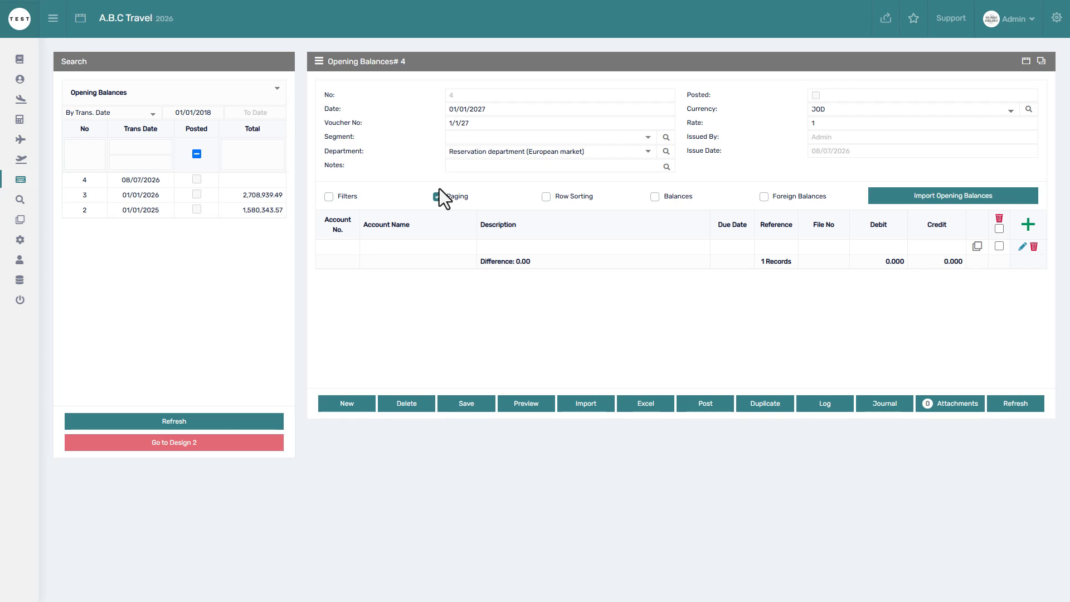
click(468, 402)
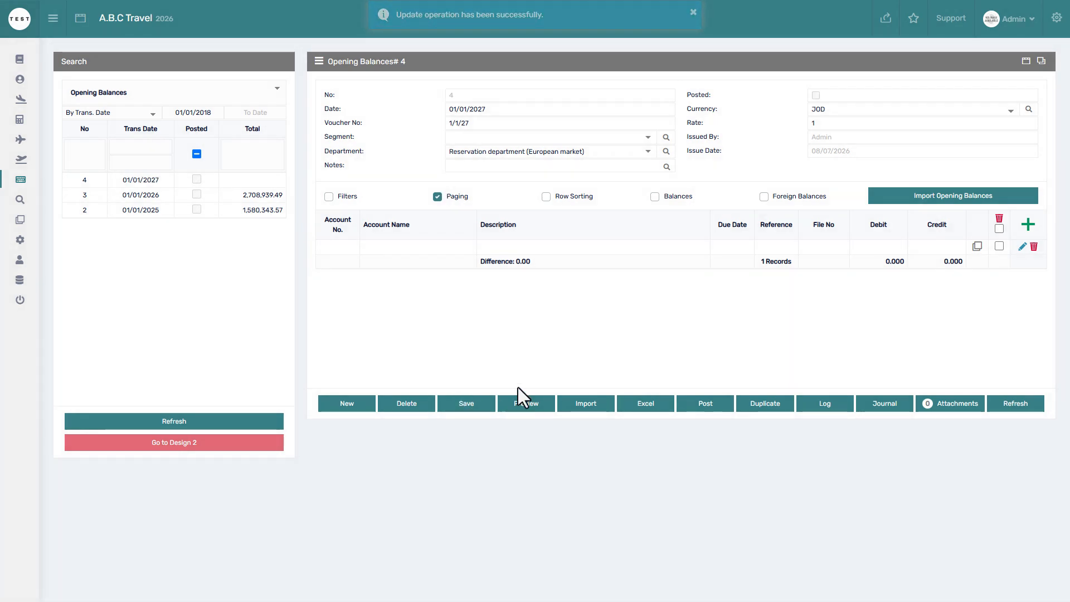
Add a voucher line for the Furniture account with a debit of 40,000 and save the line
click(1026, 224)
click(473, 248)
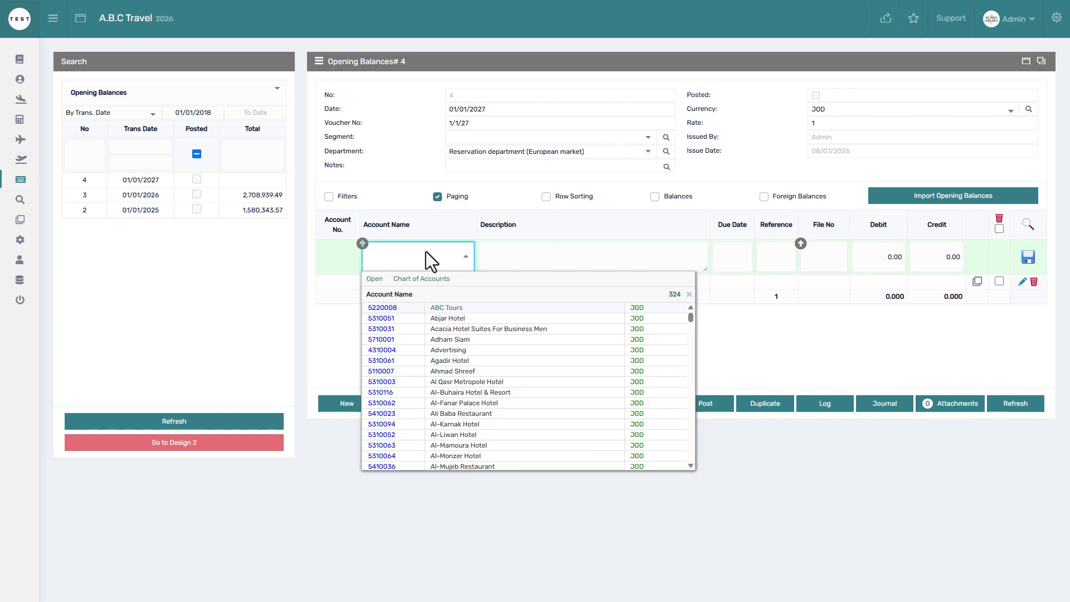
text(fur)
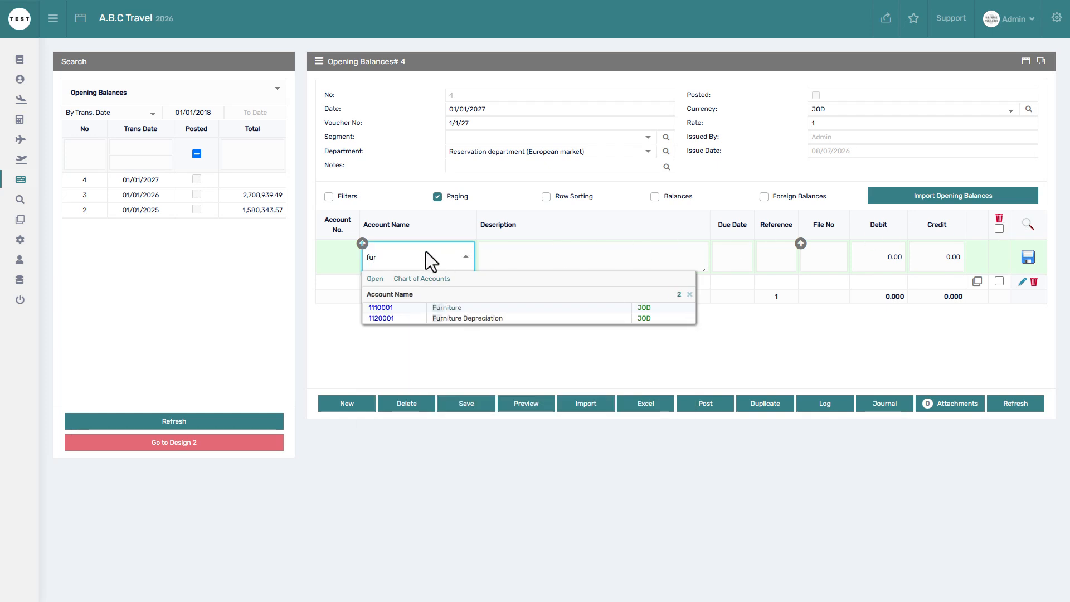
click(448, 307)
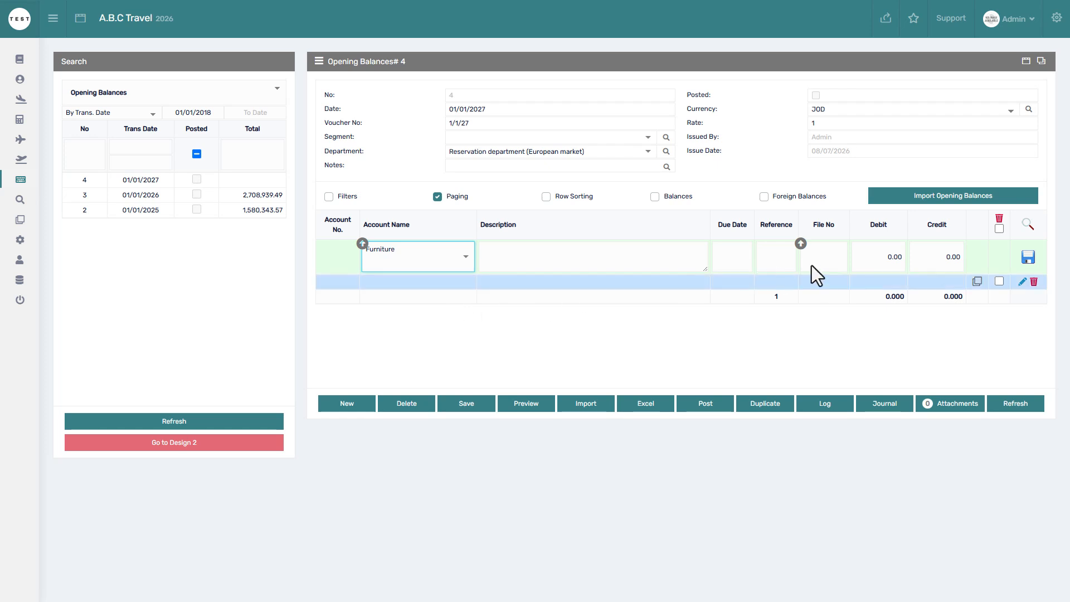
click(892, 257)
text(40000)
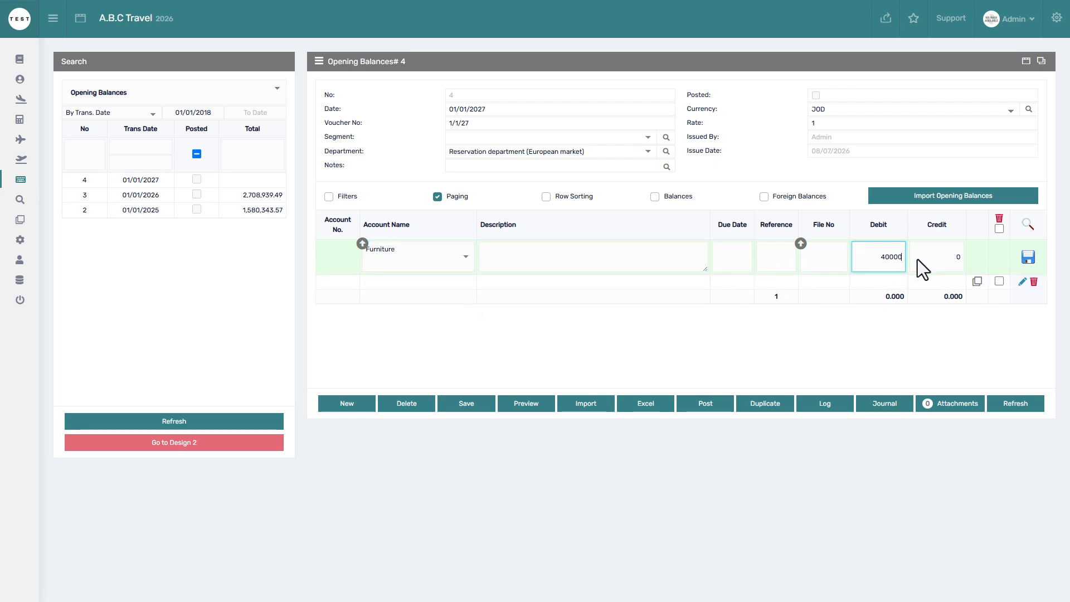
click(1029, 257)
Add a voucher line for the Global Travel account with a debit of 50,000 and save the line
click(456, 263)
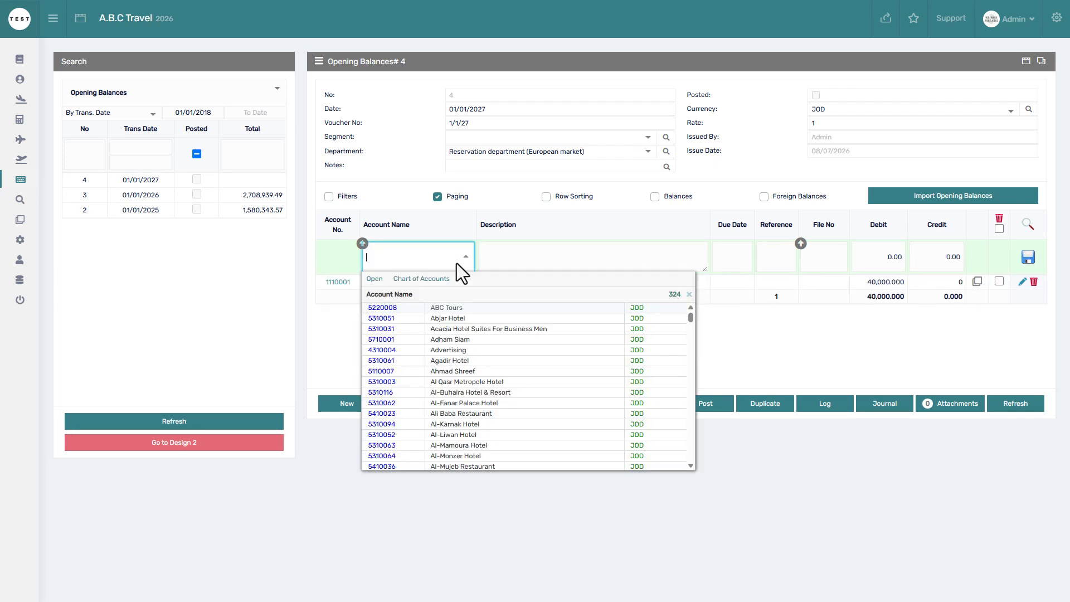
text(globa)
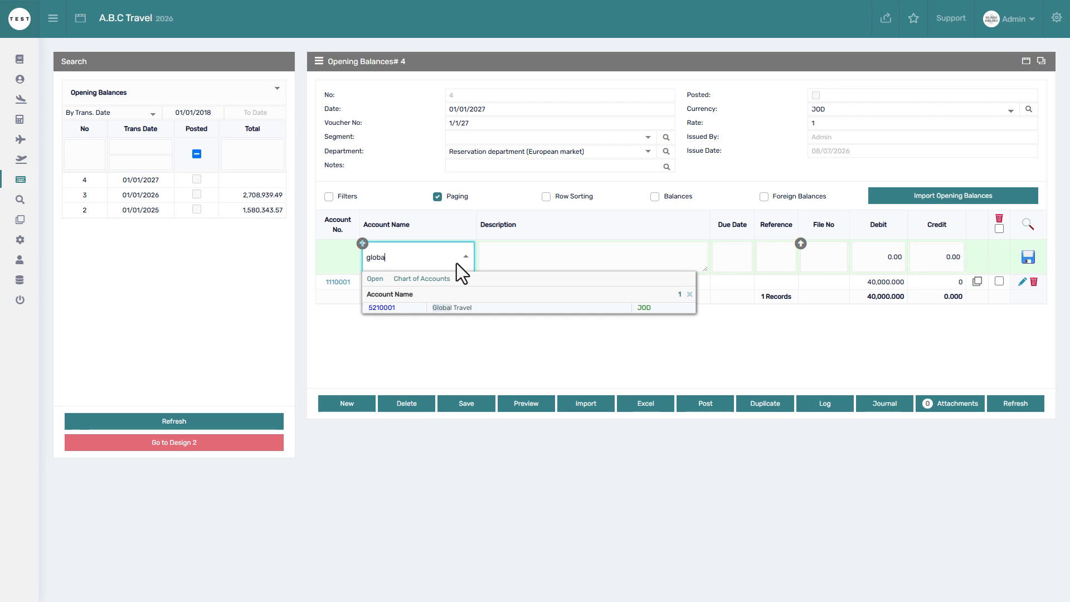
click(477, 306)
click(877, 260)
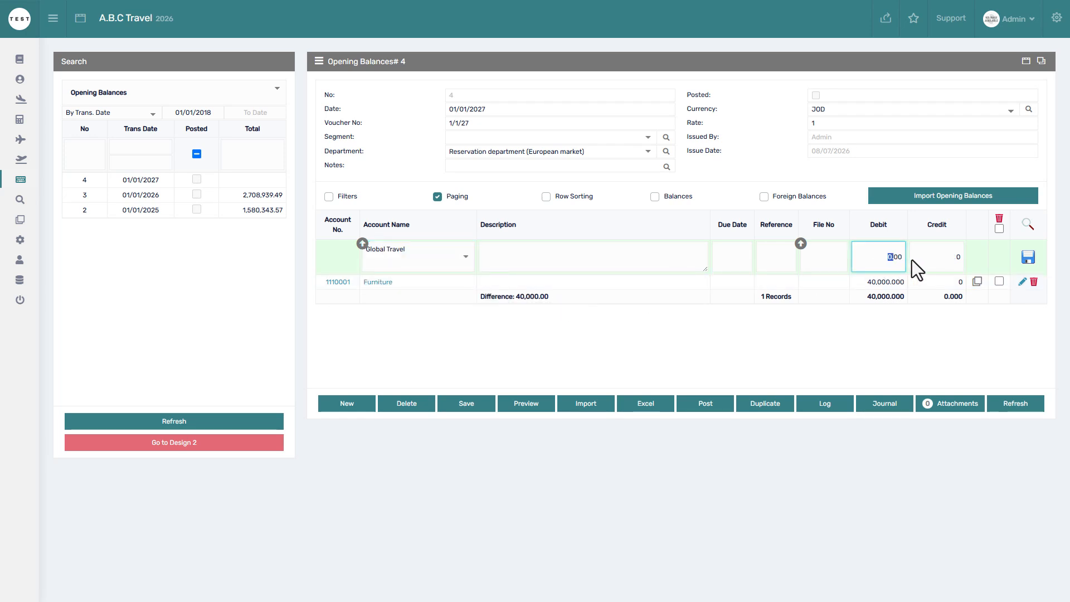
text(50,000)
click(1027, 256)
Add a voucher line for the Capital account with a credit of 90,000 and save the line
click(434, 263)
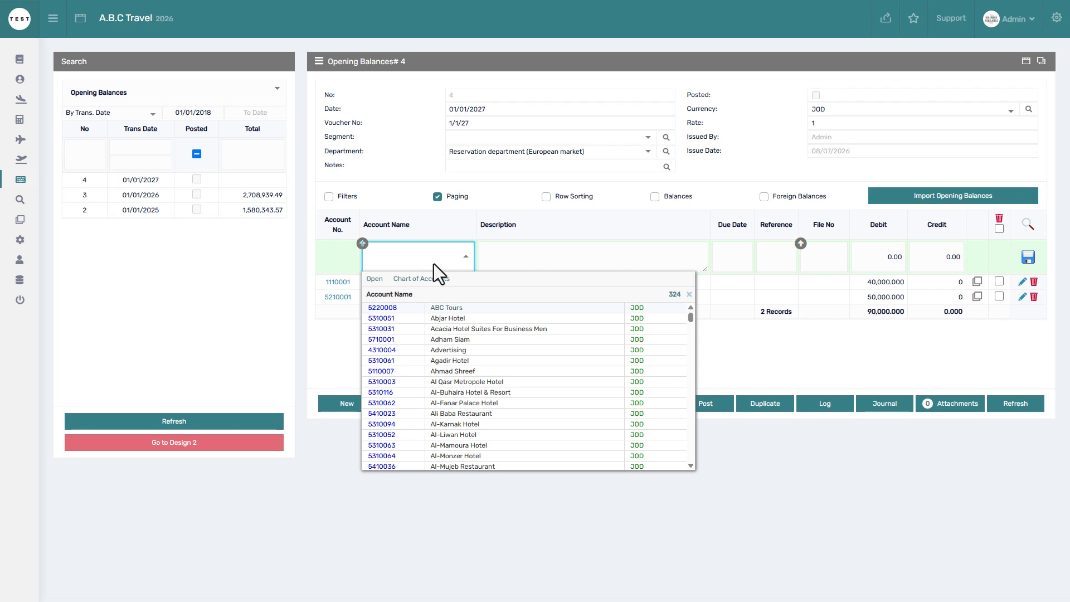
text(capit)
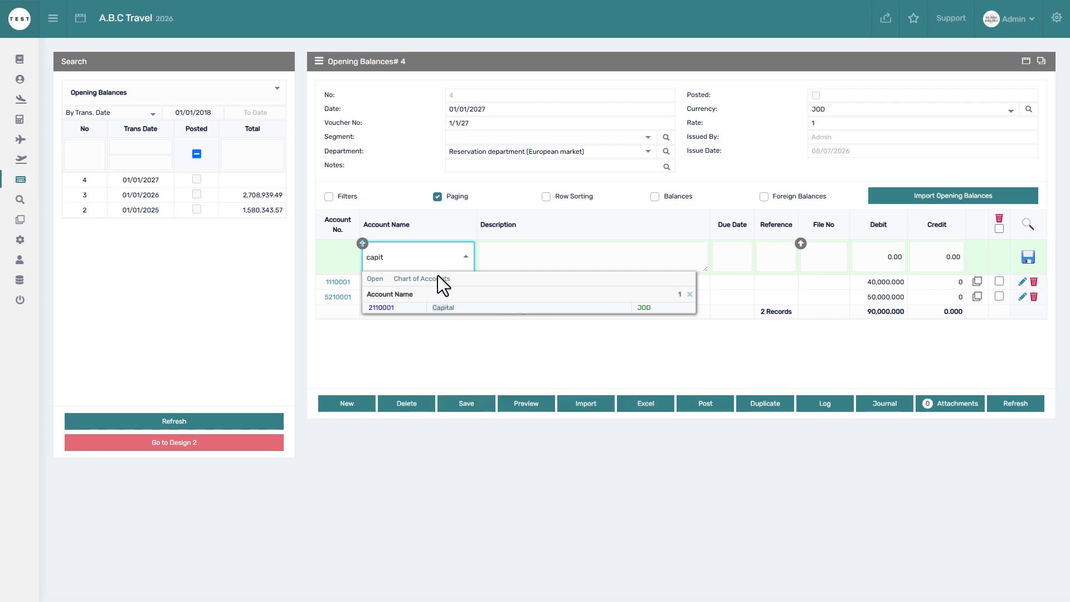
click(446, 307)
click(949, 260)
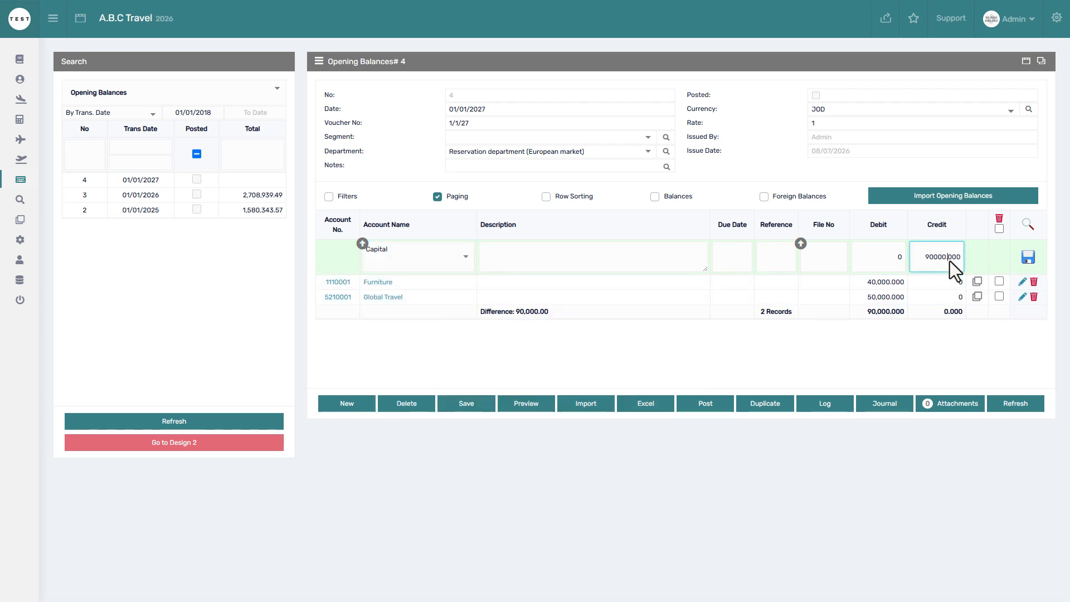
click(1025, 257)
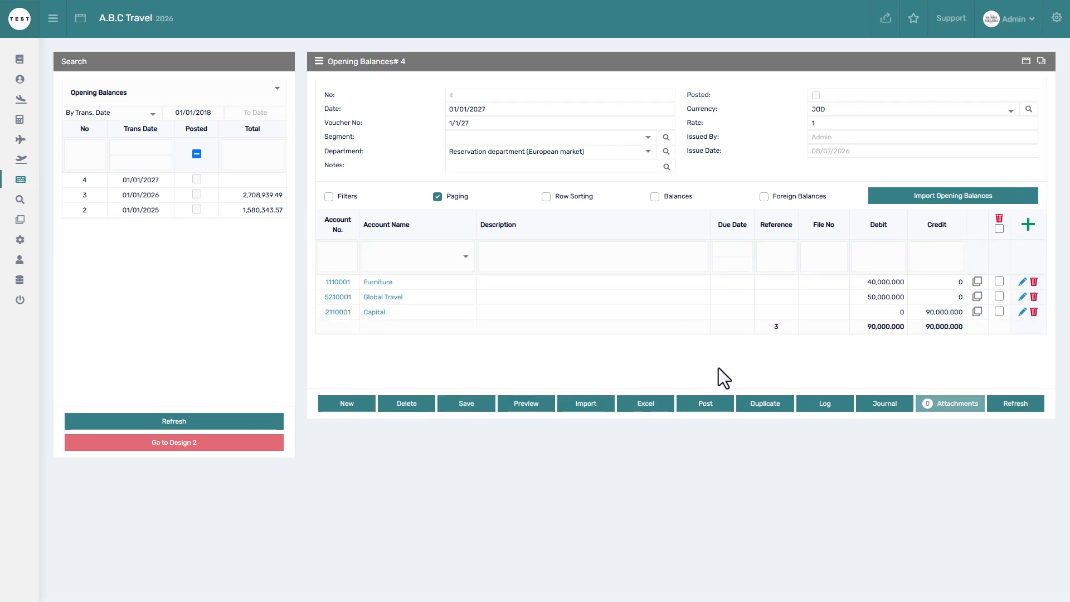
Refresh the voucher and check the difference between its total debit and total credit
click(1018, 407)
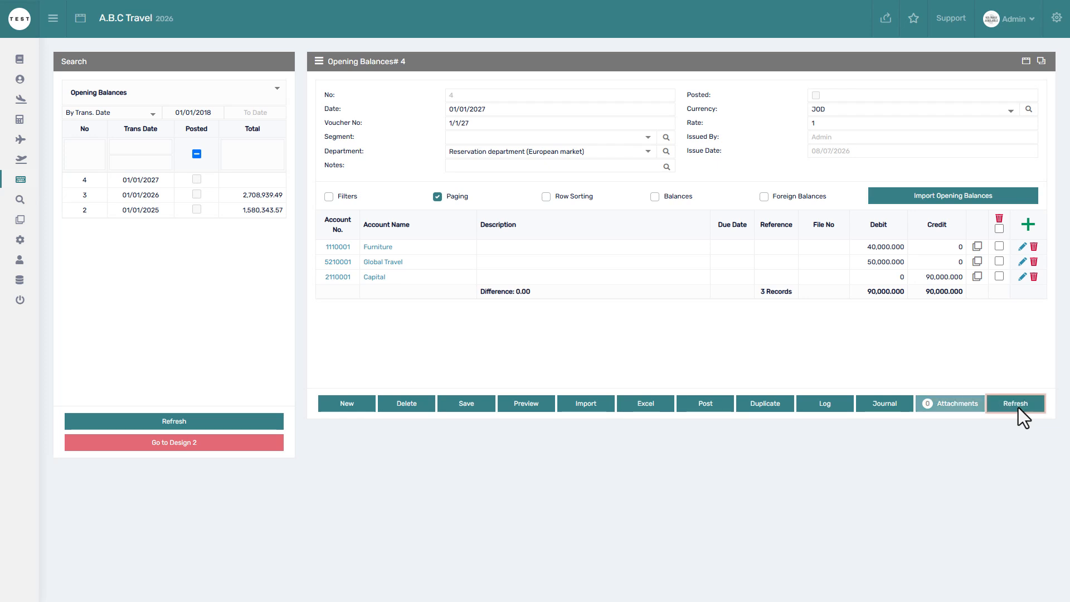
drag(536, 293, 481, 299)
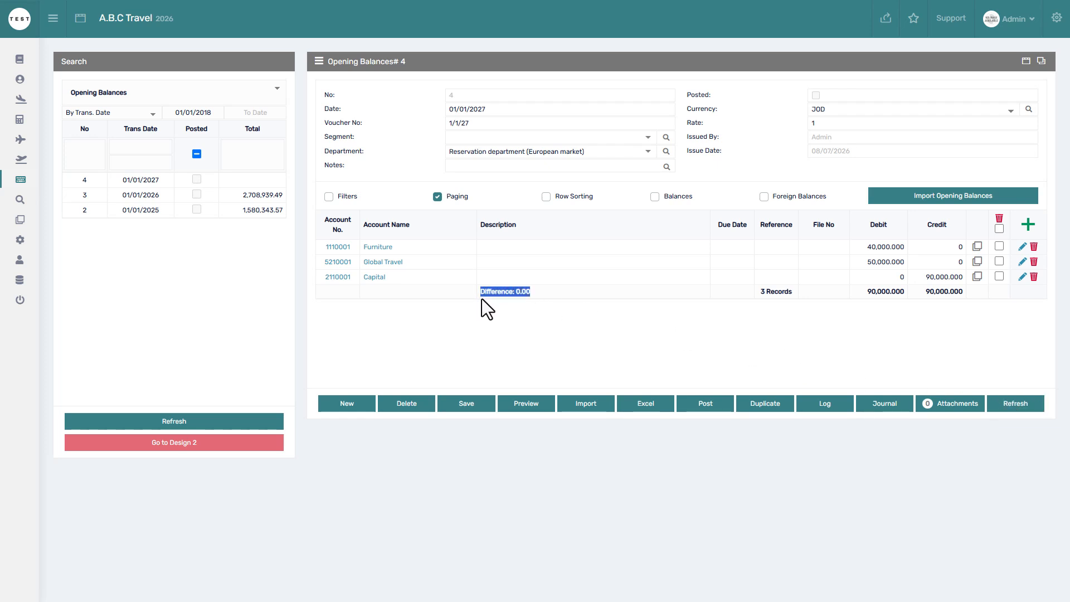
click(484, 302)
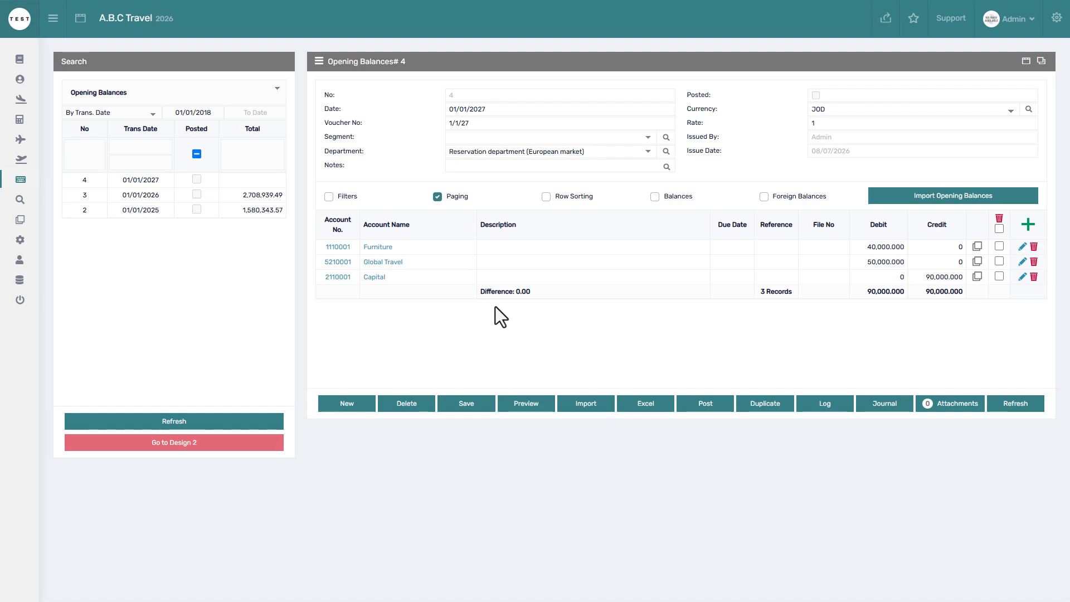
Post the 01/01/2027 opening balances voucher, confirm it, and unpost it again
click(703, 399)
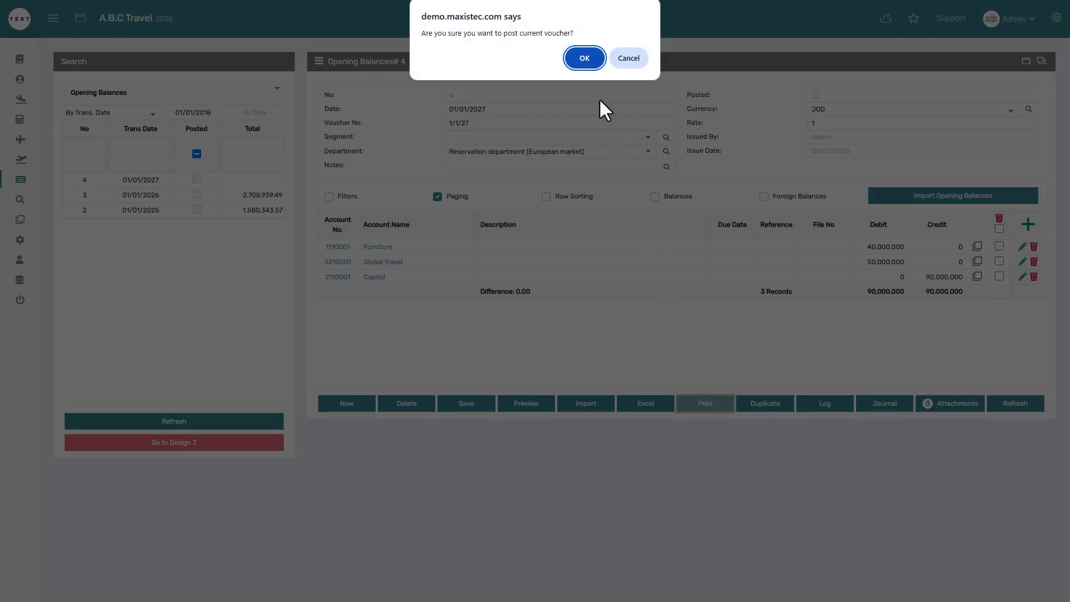
click(585, 58)
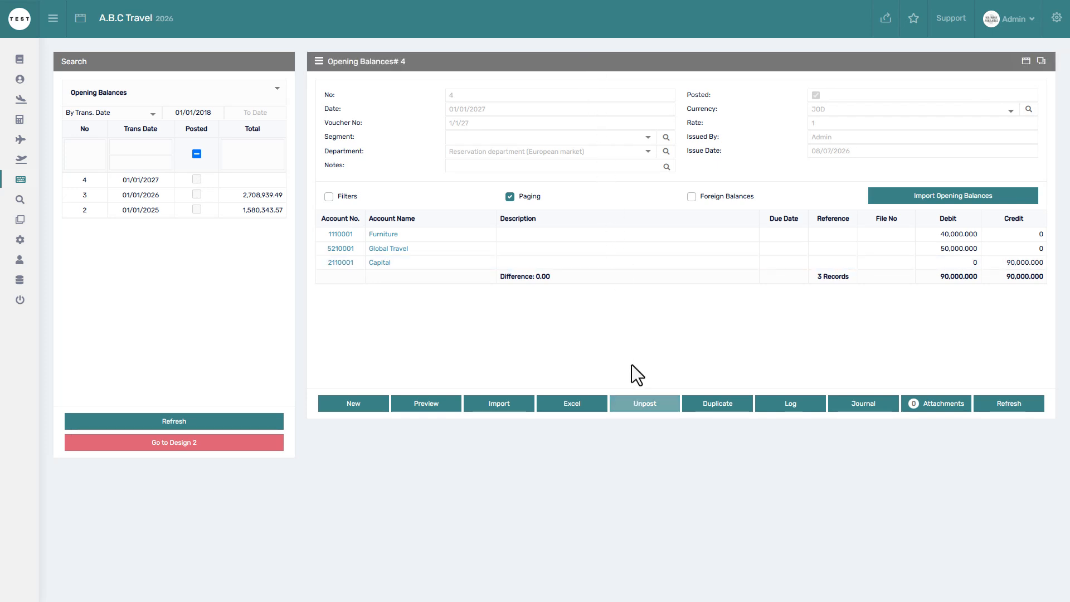
click(637, 407)
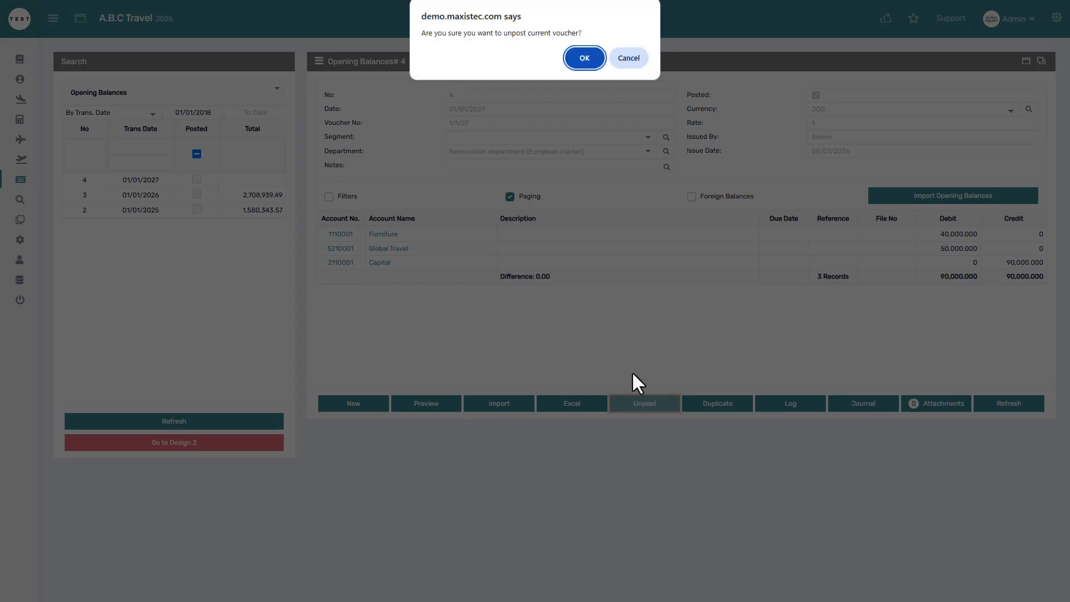
click(582, 59)
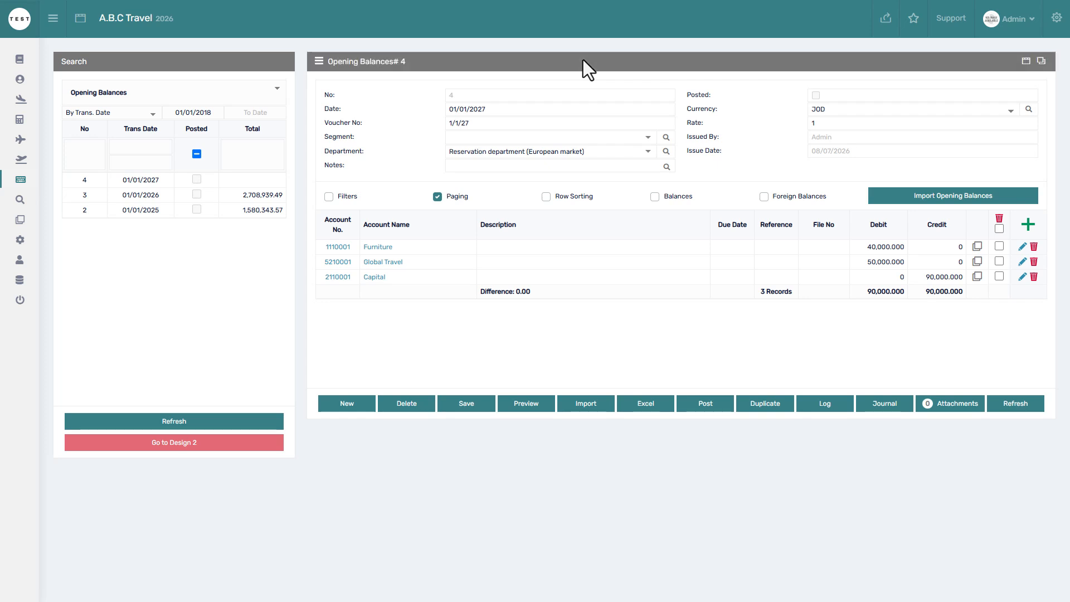
Select all lines of the opening balances voucher and delete them
click(996, 229)
click(999, 218)
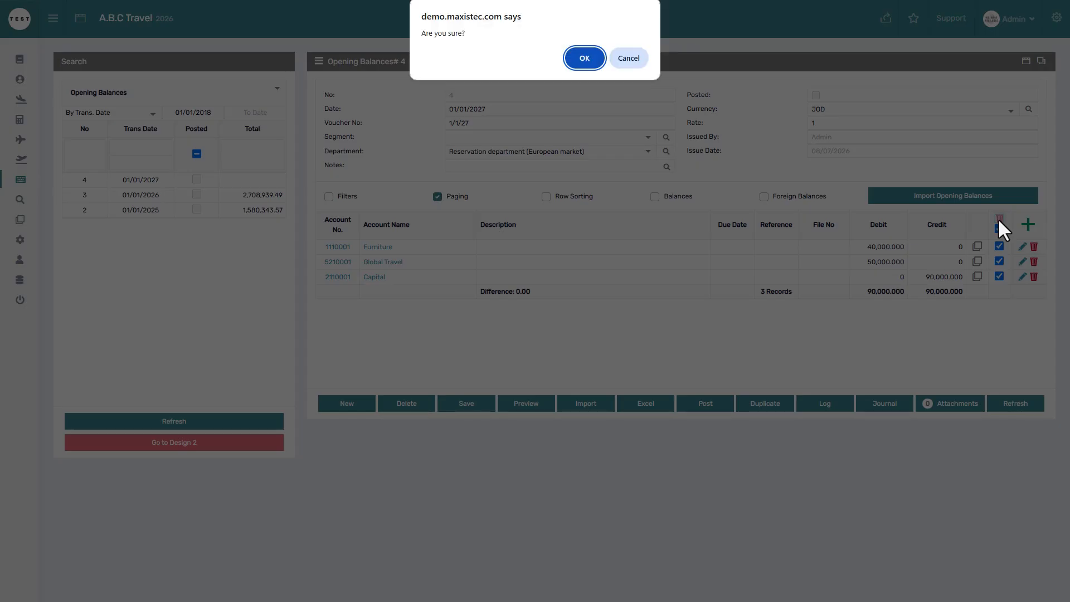
click(577, 60)
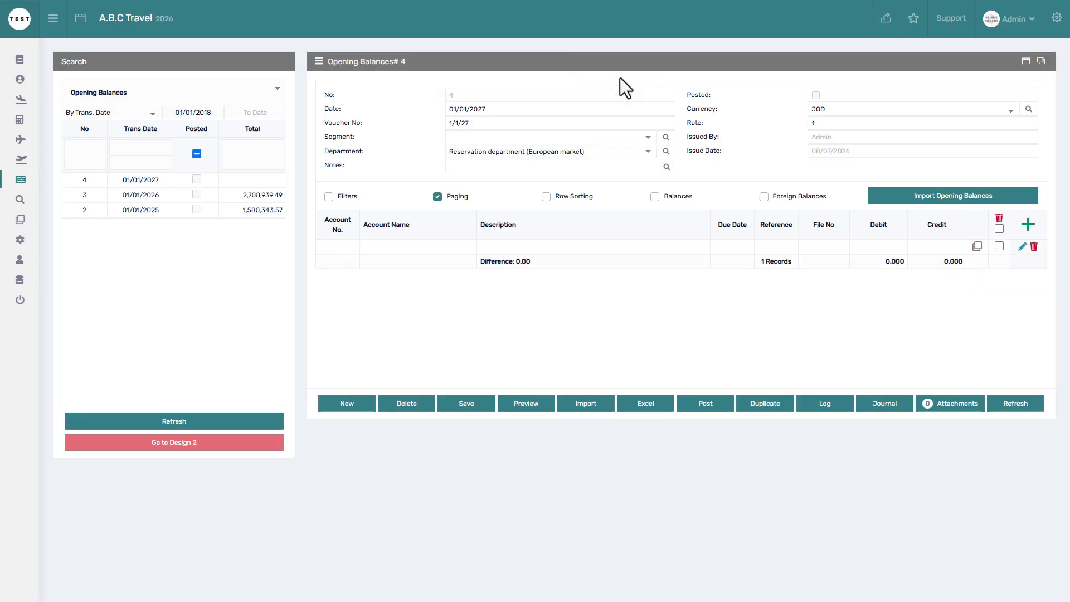
Import balances into the voucher, closing expenses and revenues at the current database up to 31/12/2026 against the Profit & Loss account
click(917, 196)
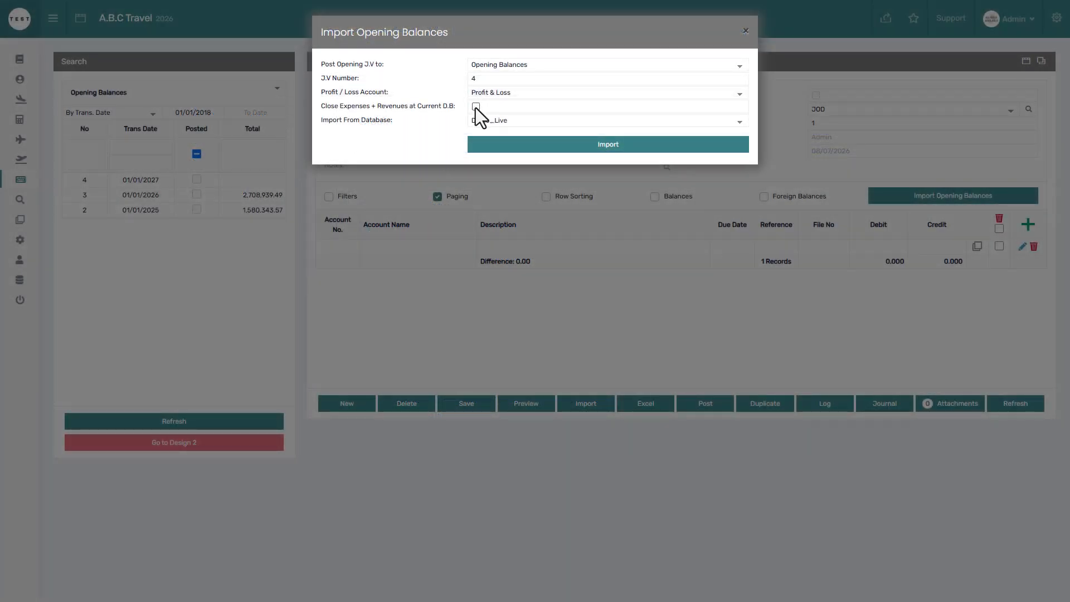
click(476, 107)
click(499, 143)
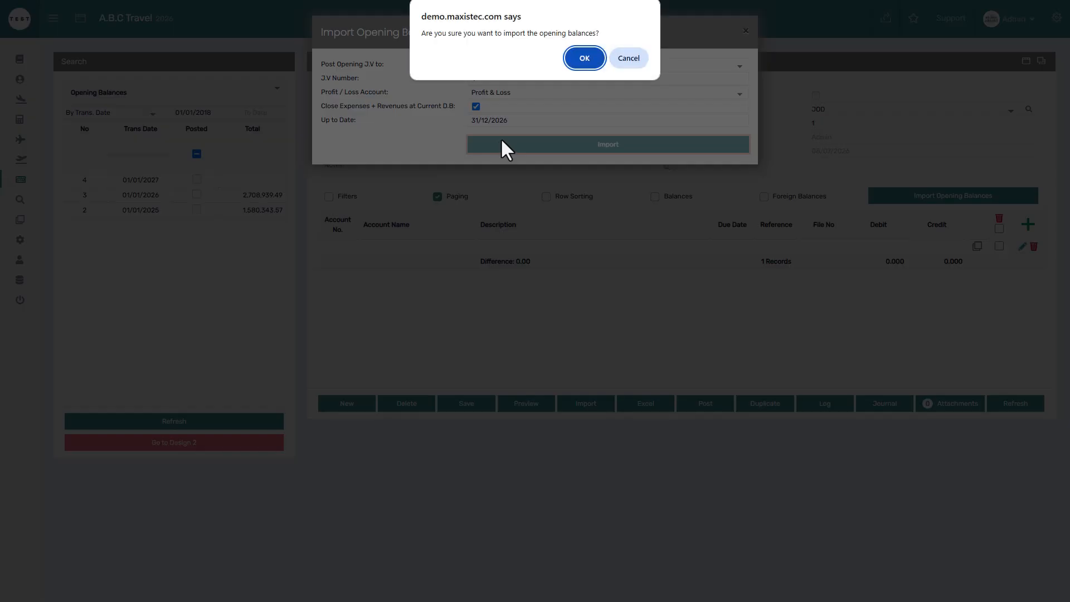
click(583, 58)
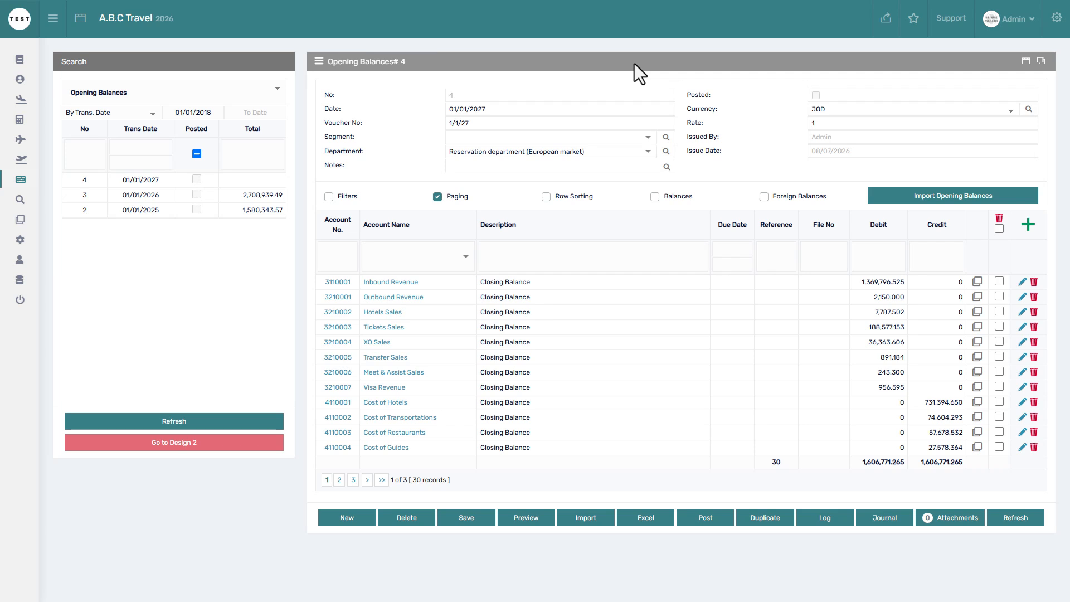
Review the Profit & Loss line on the last page of imported lines, refresh the voucher and check its debit-credit difference
click(383, 480)
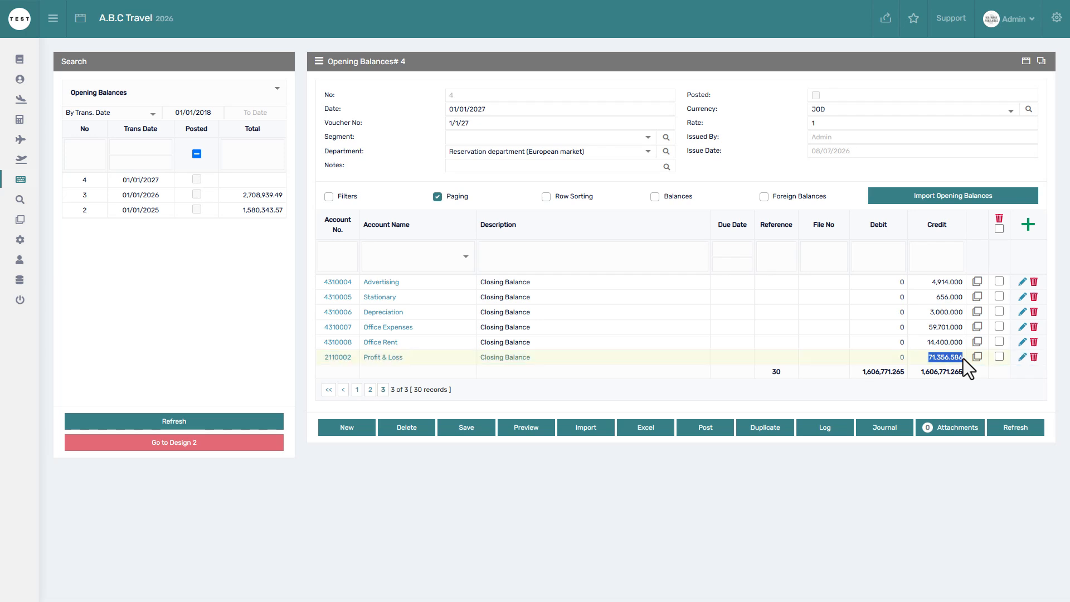
click(994, 387)
click(1023, 428)
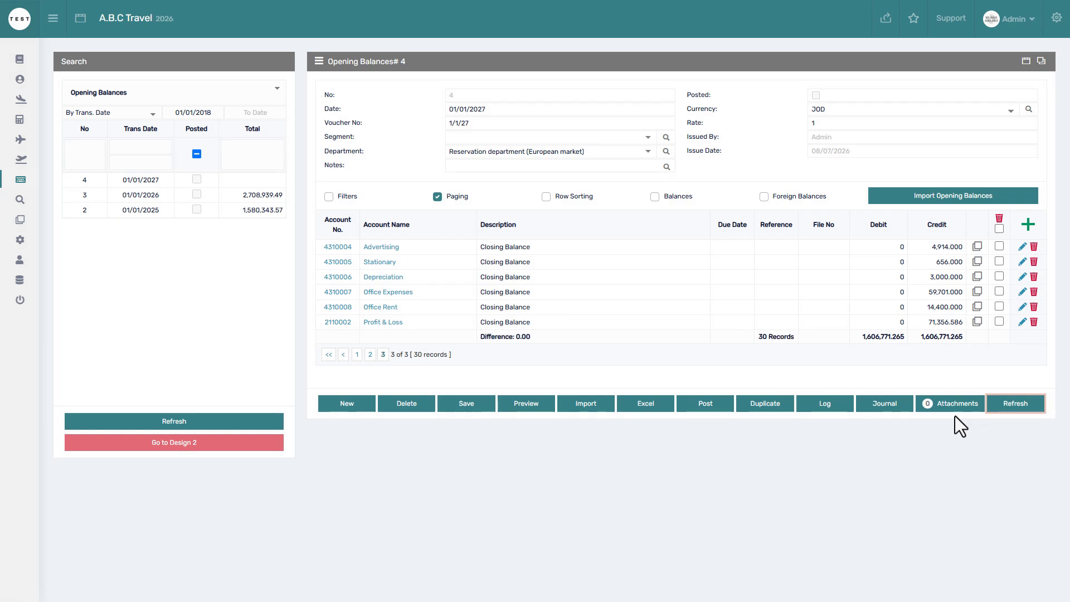
drag(534, 336, 477, 337)
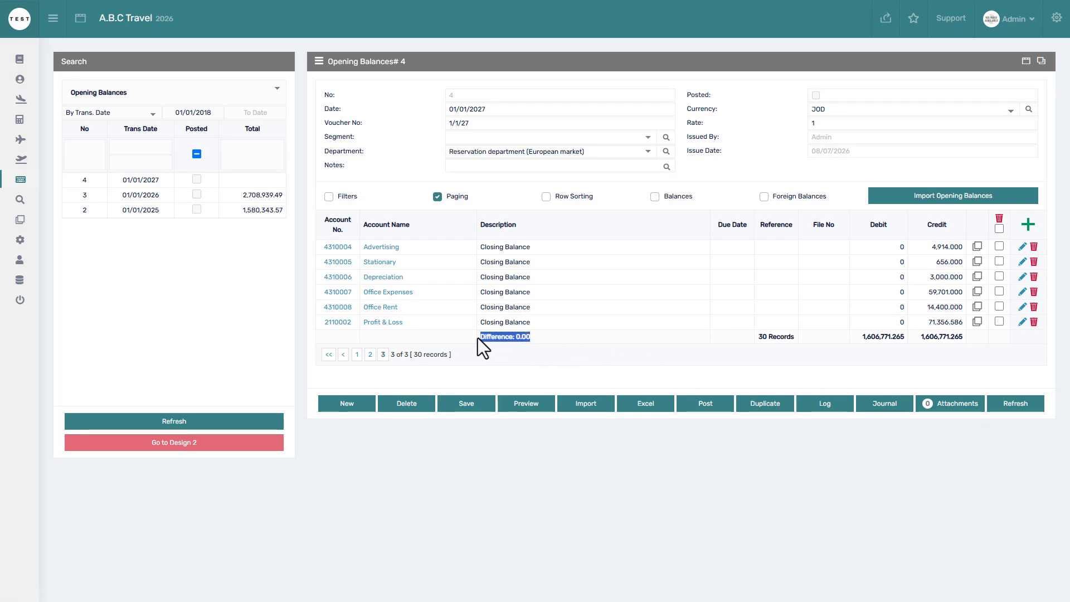
click(535, 352)
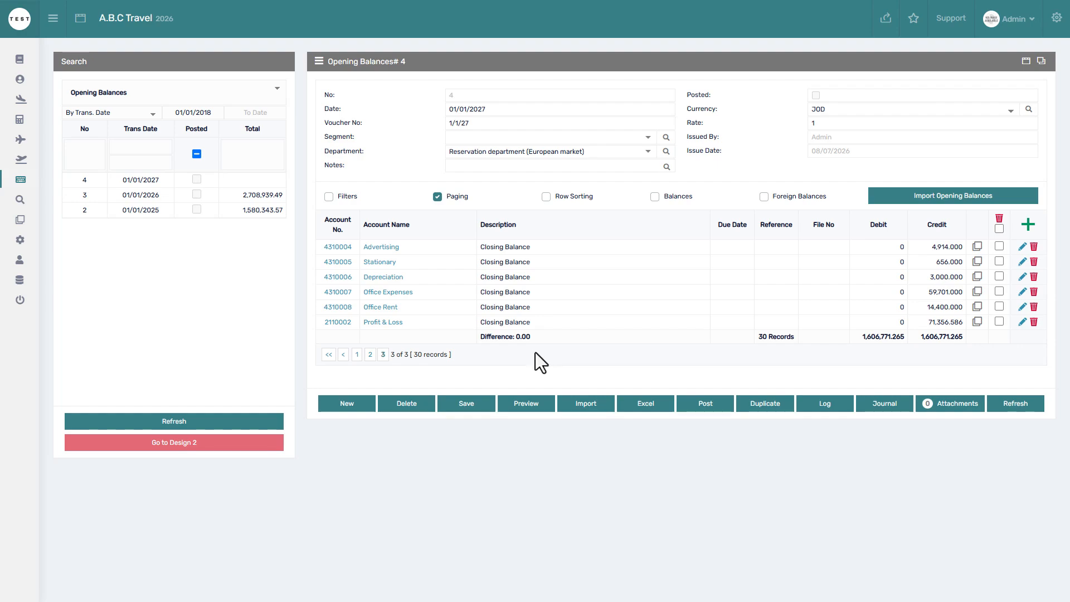
Post the 01/01/2027 opening balances voucher, confirm it, and return to the first page of its lines
click(699, 402)
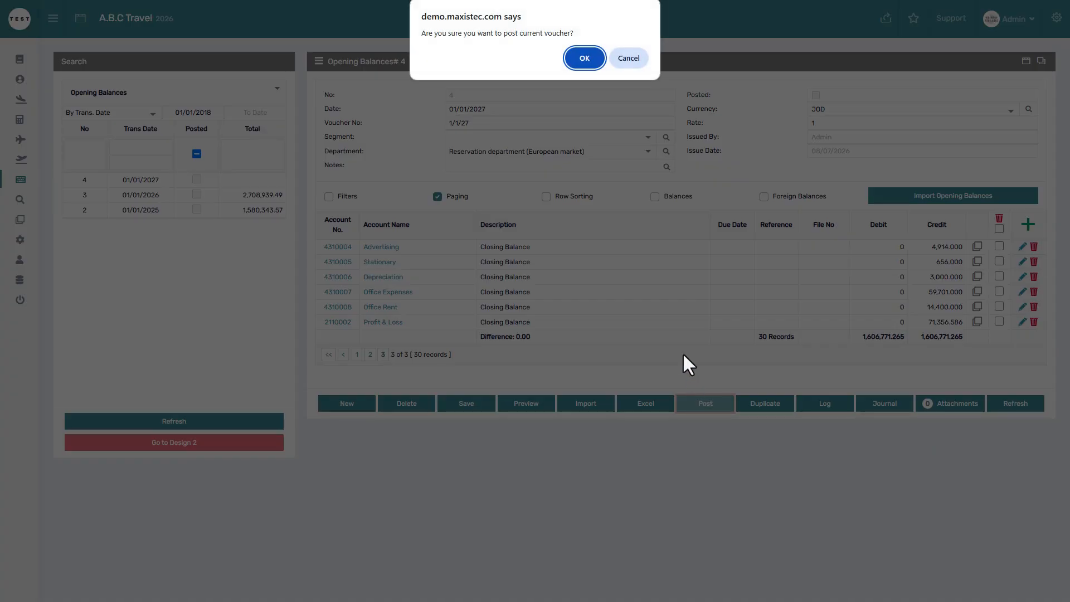
click(589, 57)
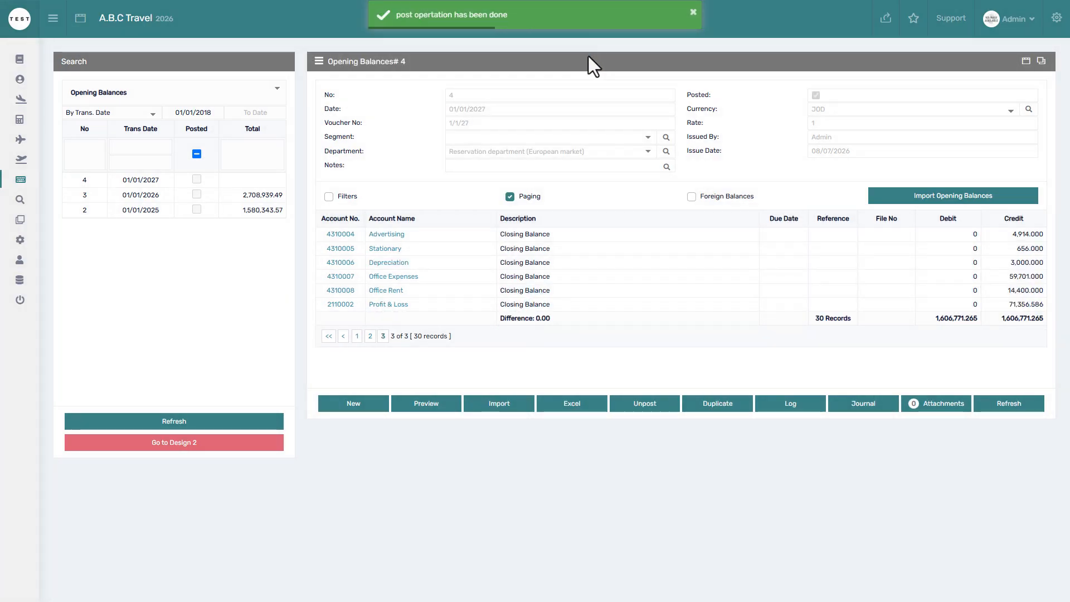
click(329, 336)
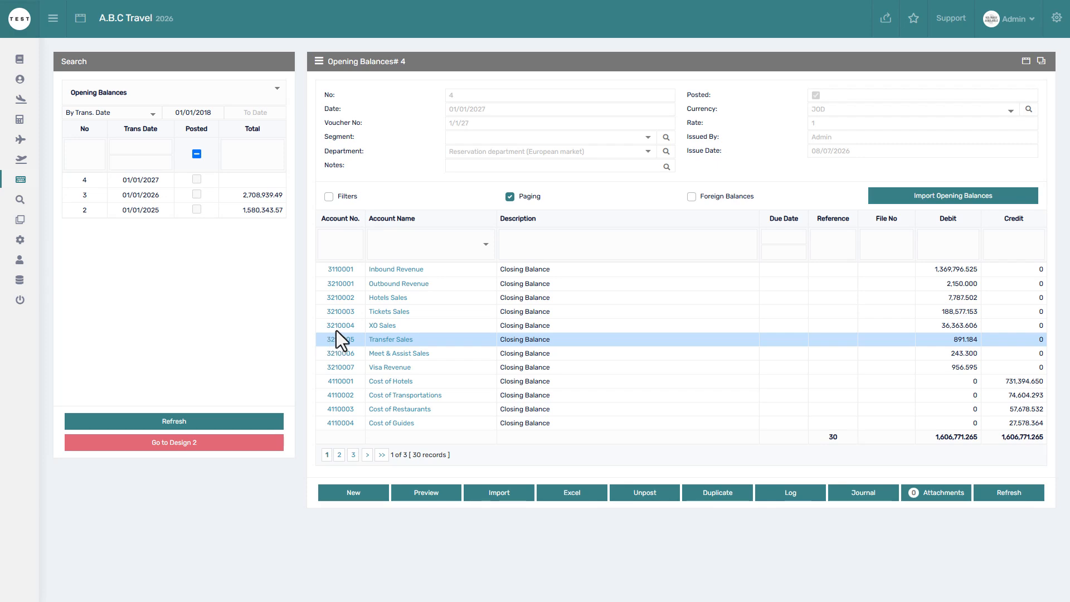
View the Inbound Revenue statement of account from 01/01/2027, check its closing balance entry, and close the report
click(413, 271)
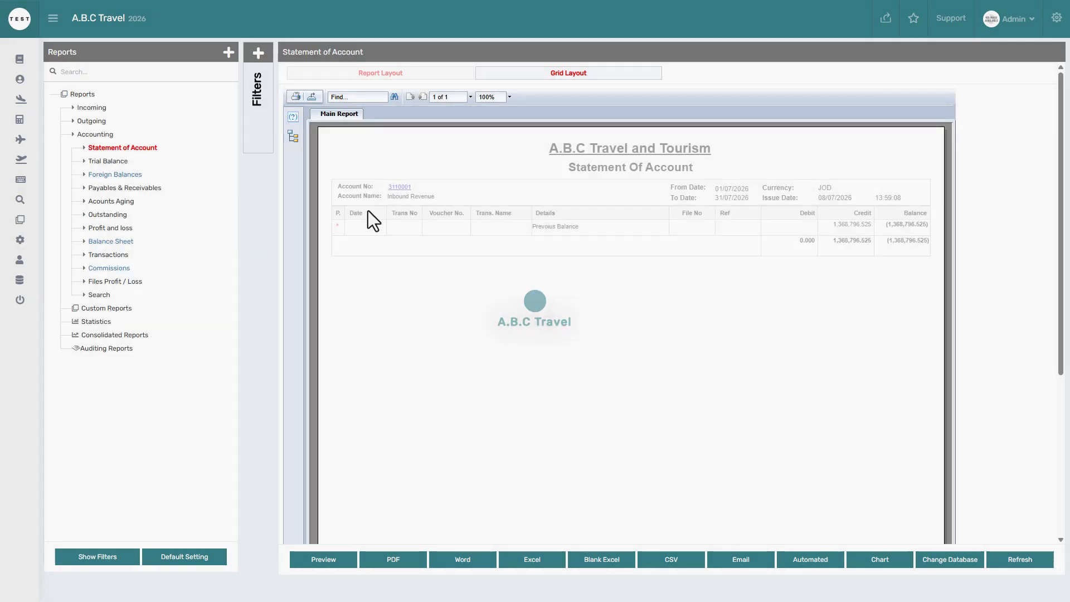
click(262, 71)
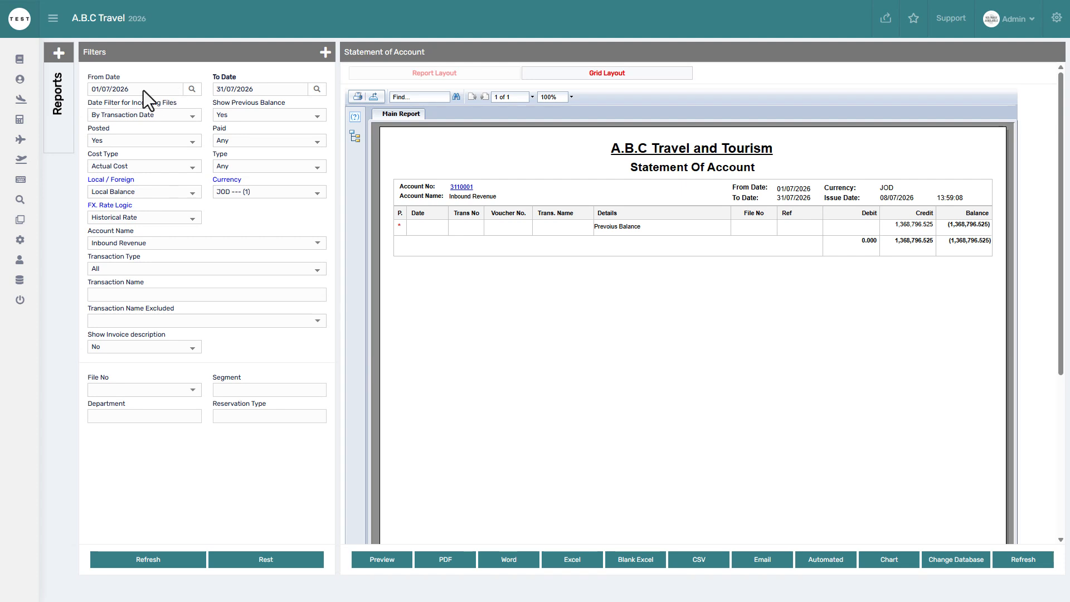
drag(142, 90, 82, 91)
text(1/1/2027)
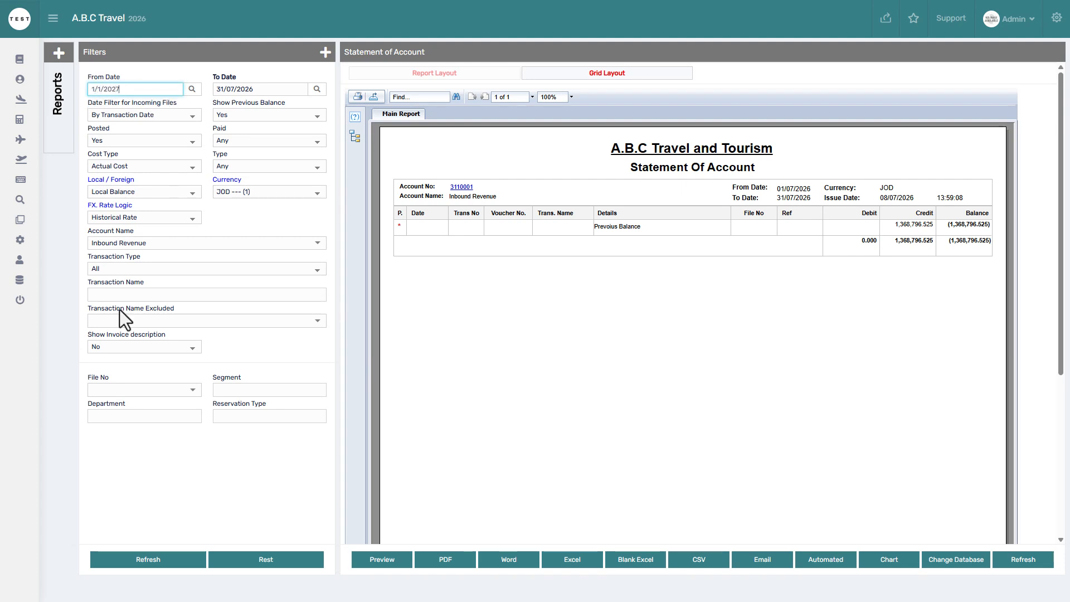
click(149, 559)
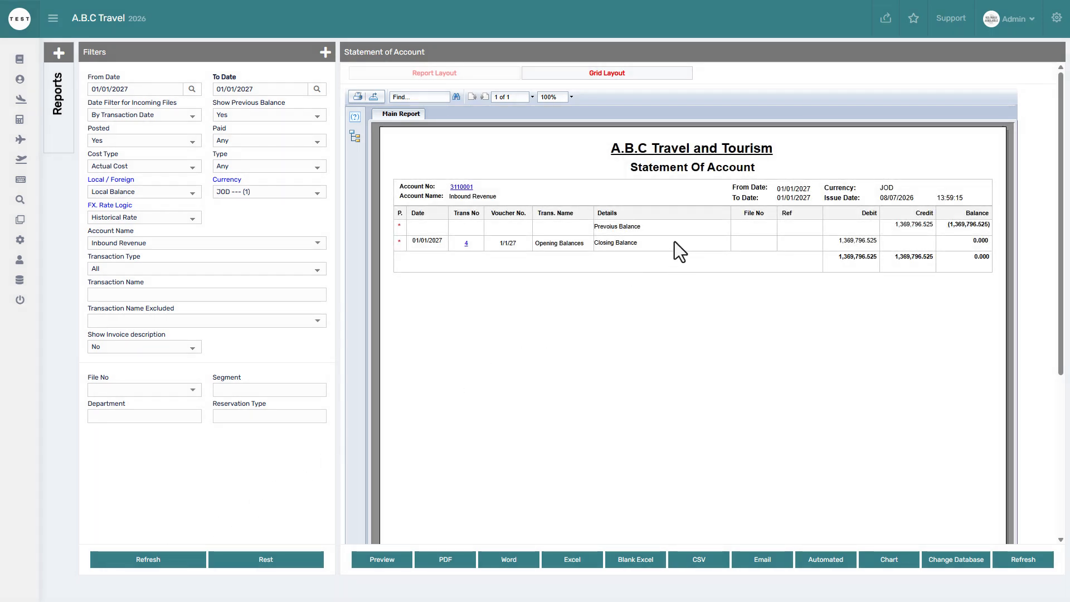
key(ctrl+w)
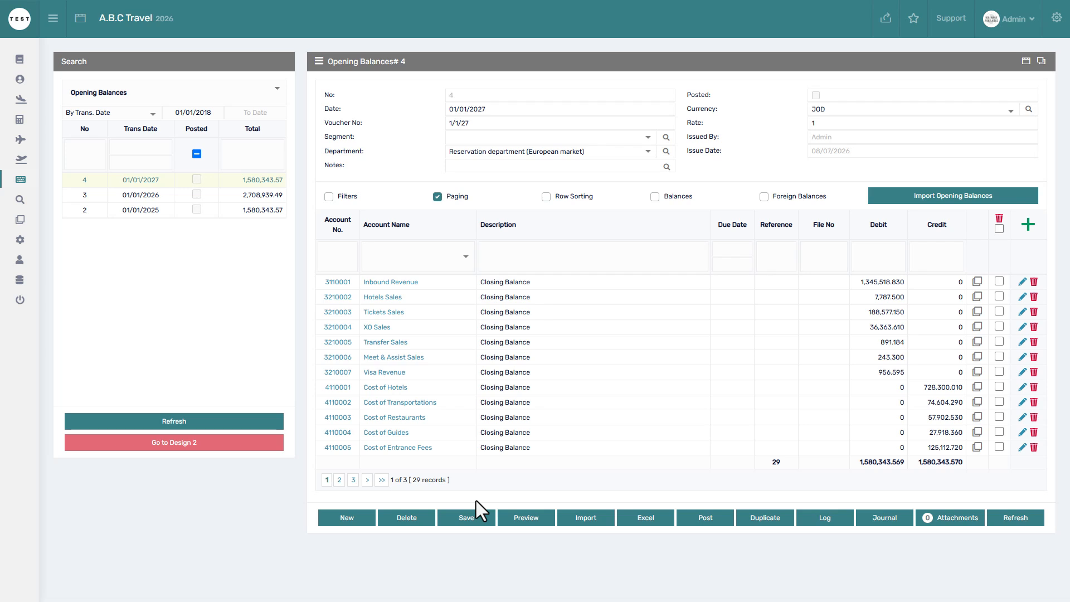
Preview the printable version of the opening balances voucher and close the preview
click(534, 516)
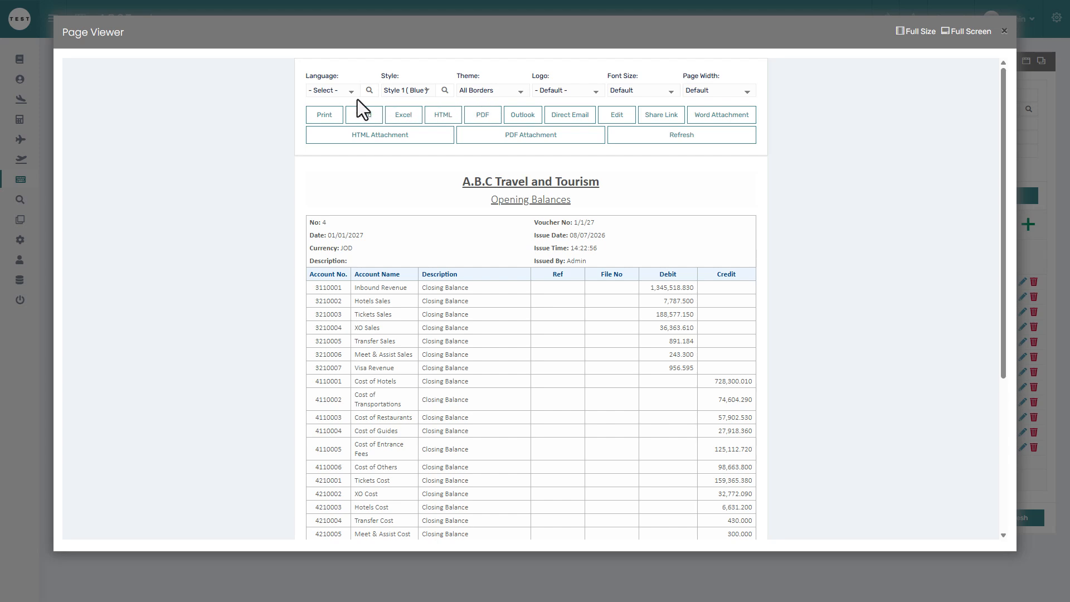
click(36, 141)
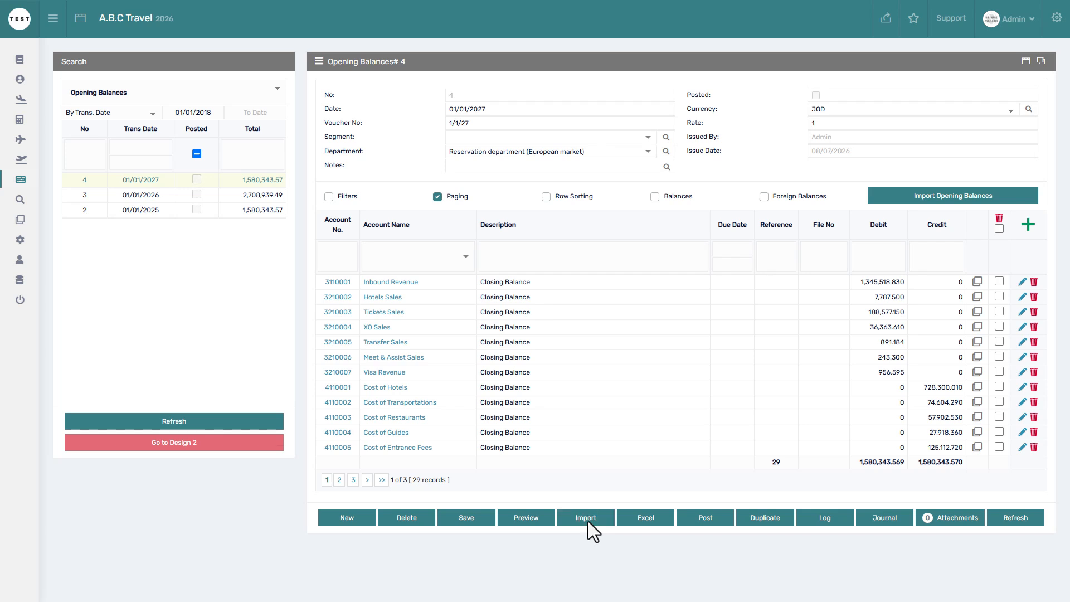
Delete all closing balance lines from the opening balances voucher and confirm the deletion
click(997, 229)
click(998, 218)
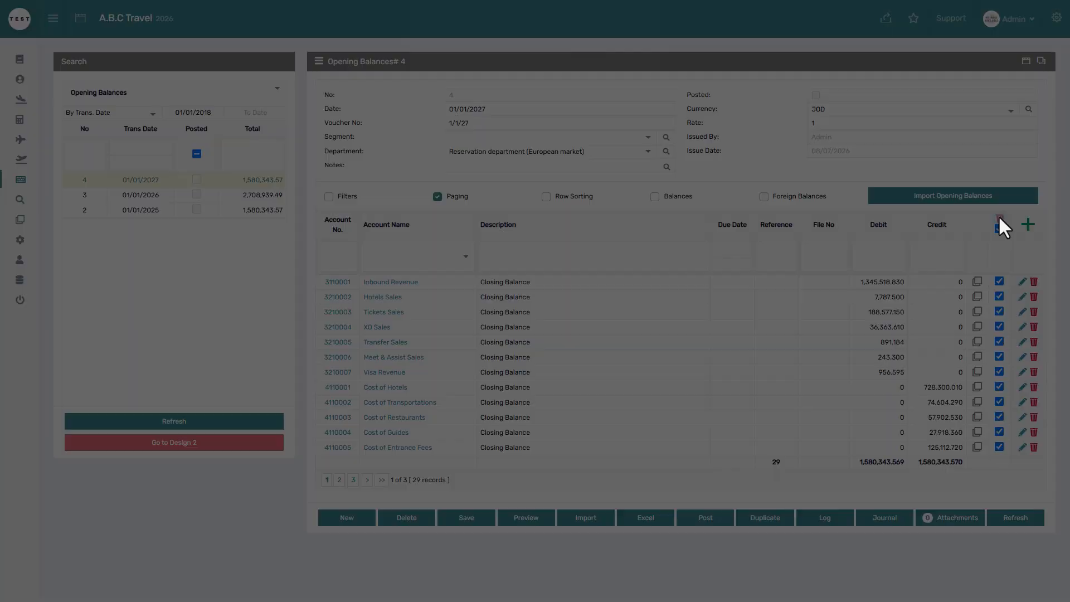
click(574, 59)
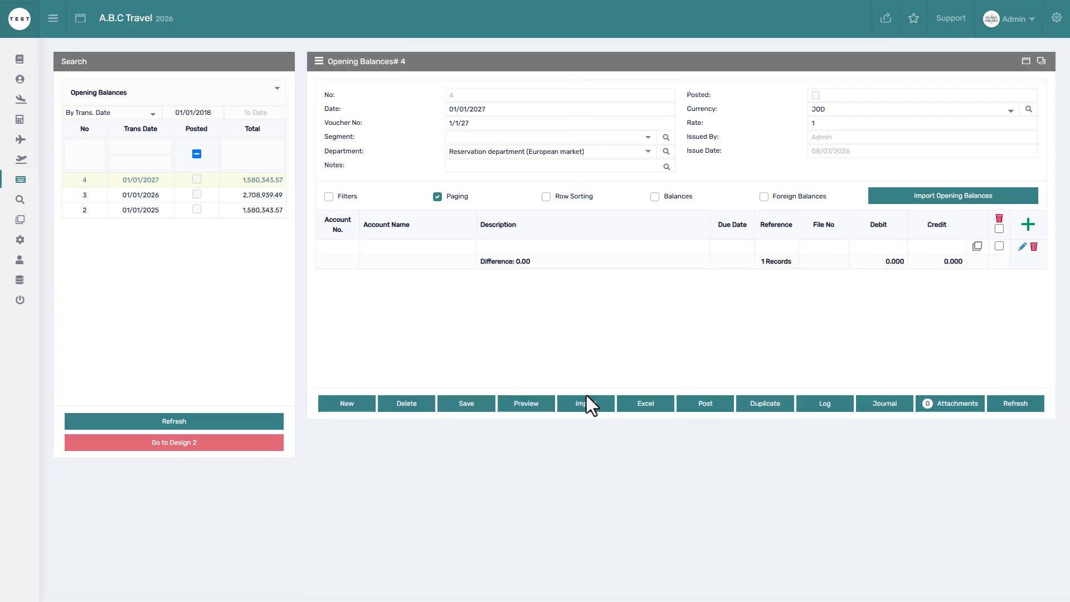
Switch to the Google Sheets spreadsheet and copy the closing balances table in A1:E30
key(ctrl+Tab)
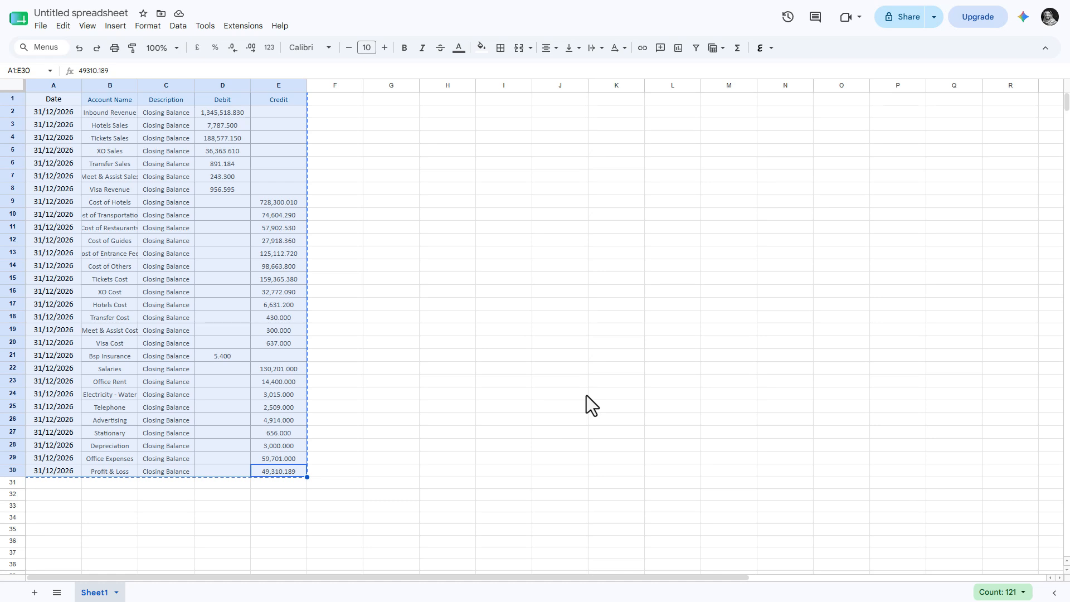
right_click(180, 178)
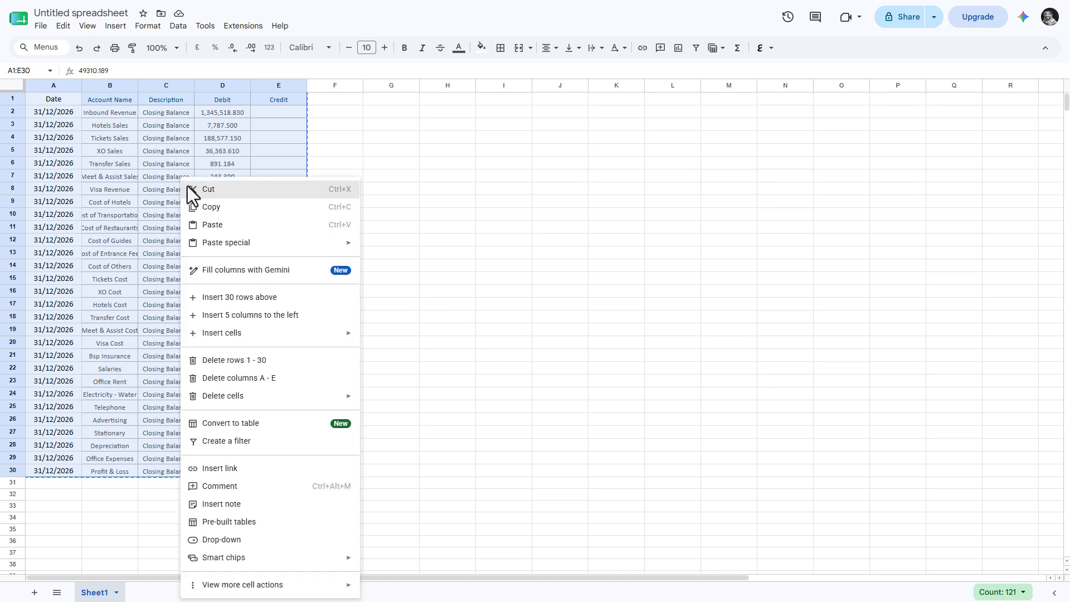
click(204, 207)
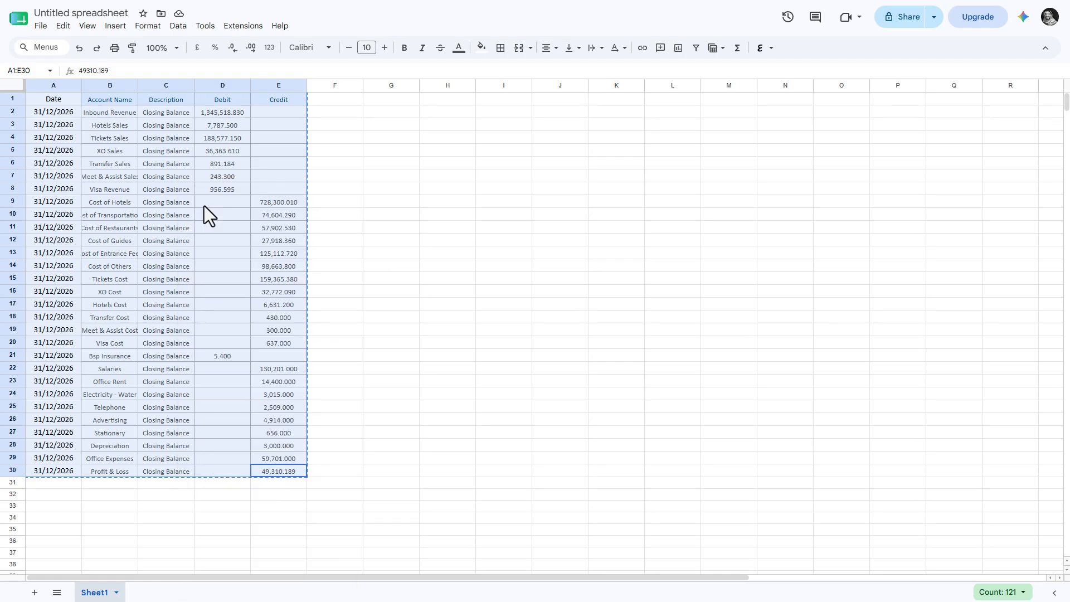
Switch back to the voucher, paste the copied closing balances table into its data import, and upload the table
key(ctrl+shift+Tab)
click(603, 402)
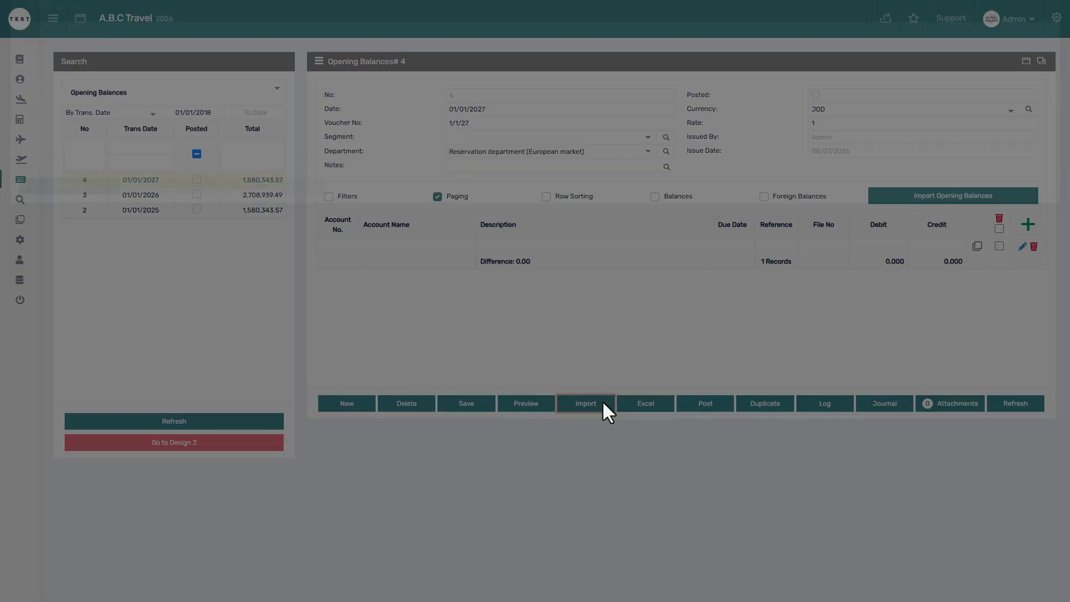
right_click(86, 99)
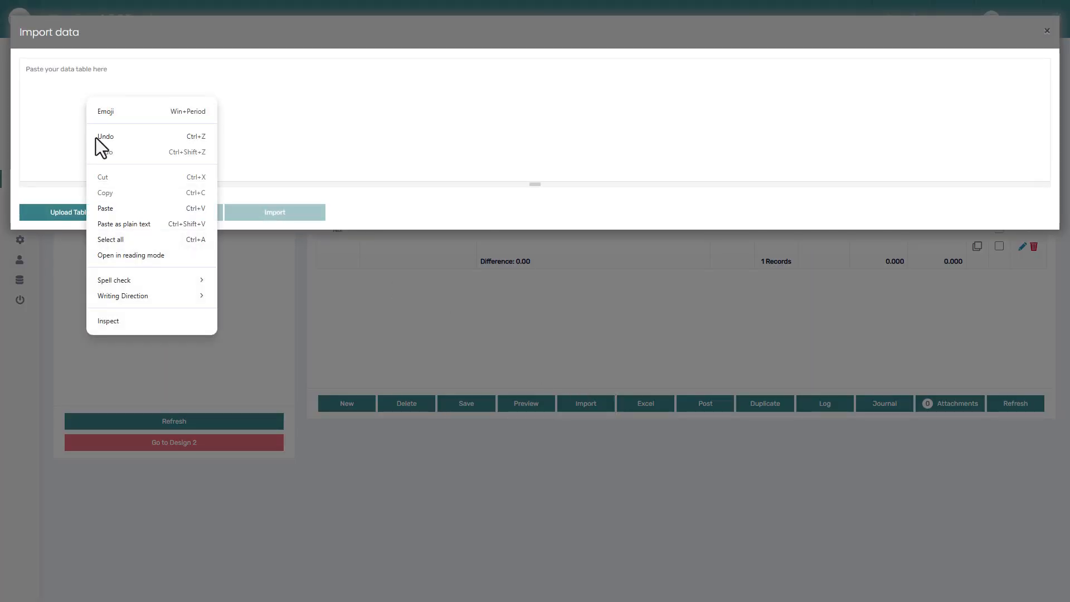
click(112, 208)
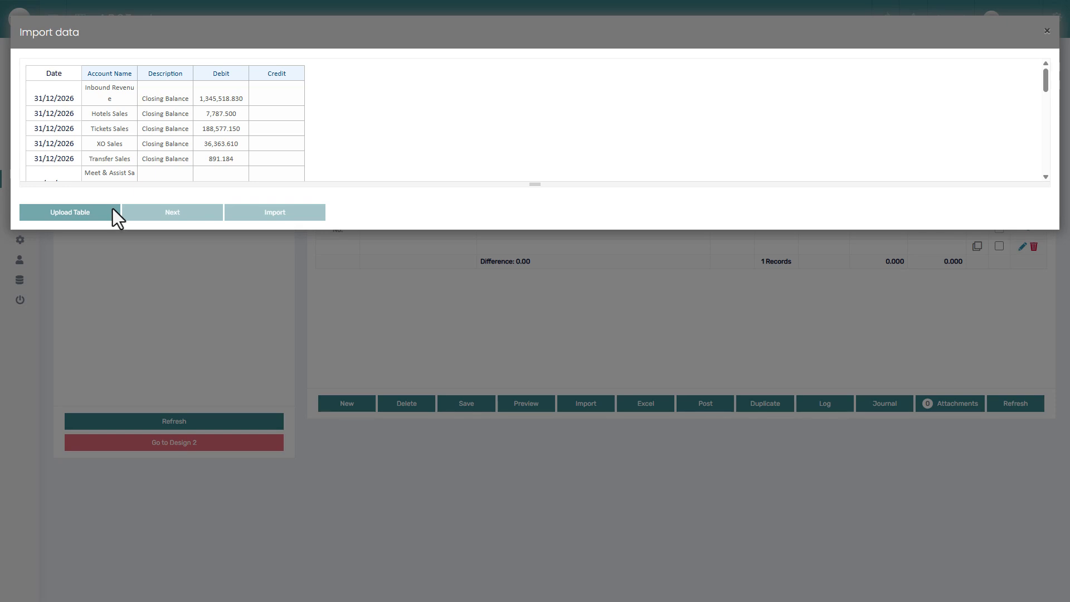
click(112, 208)
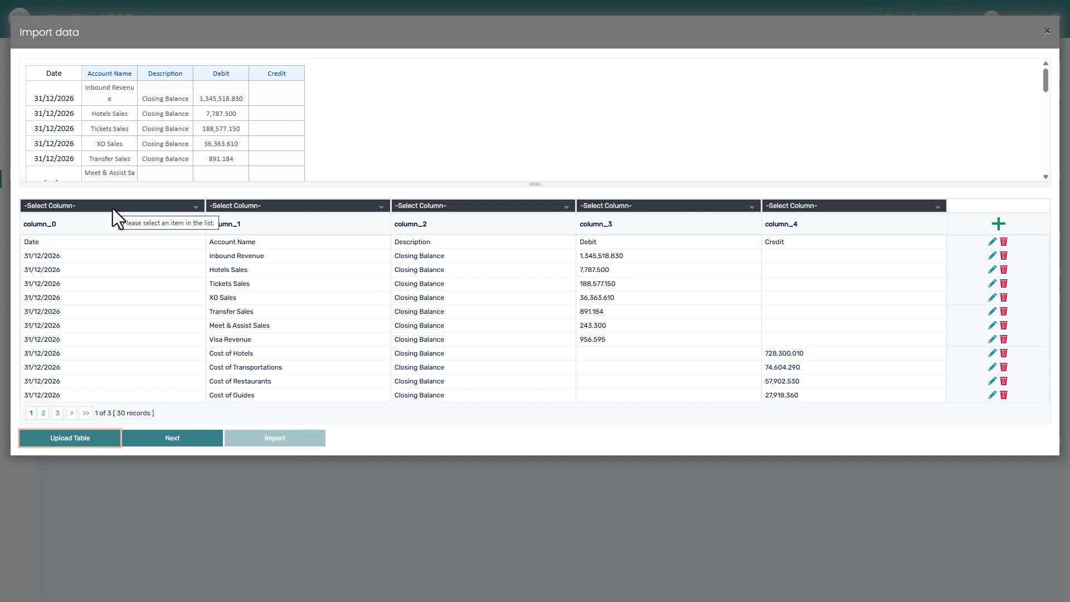
Map the five uploaded columns to Date, Account Name, Description, Debit and Credit, and proceed with the import
click(113, 208)
click(106, 229)
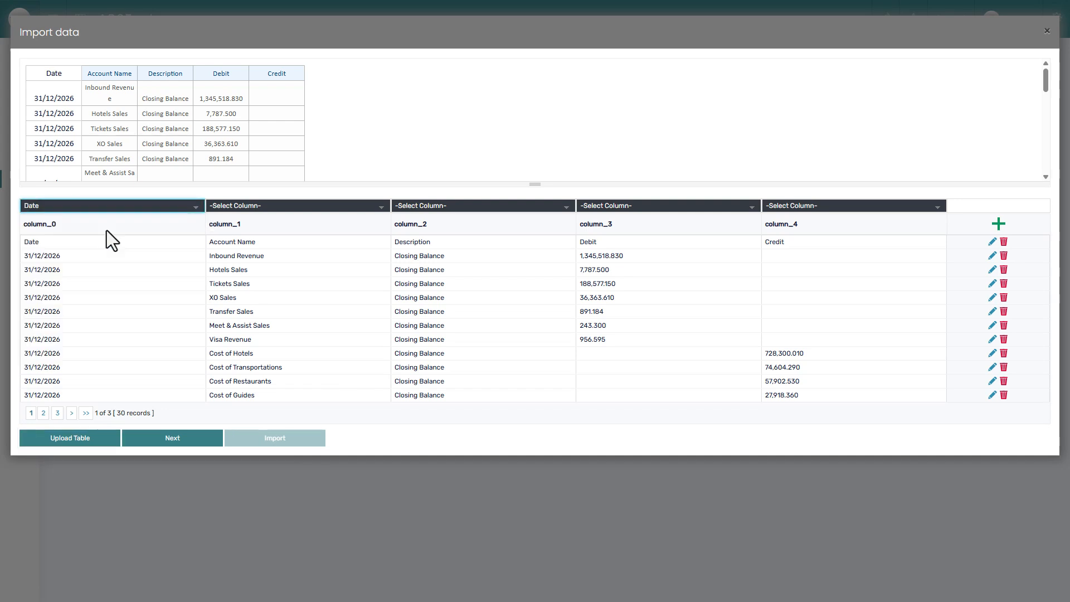
click(222, 209)
click(229, 259)
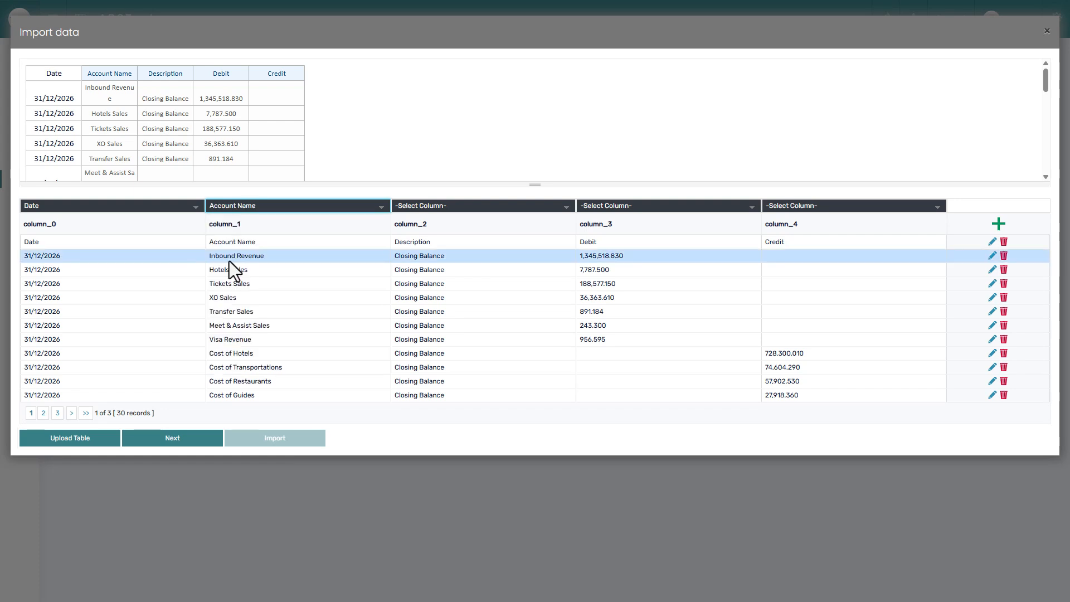
click(432, 208)
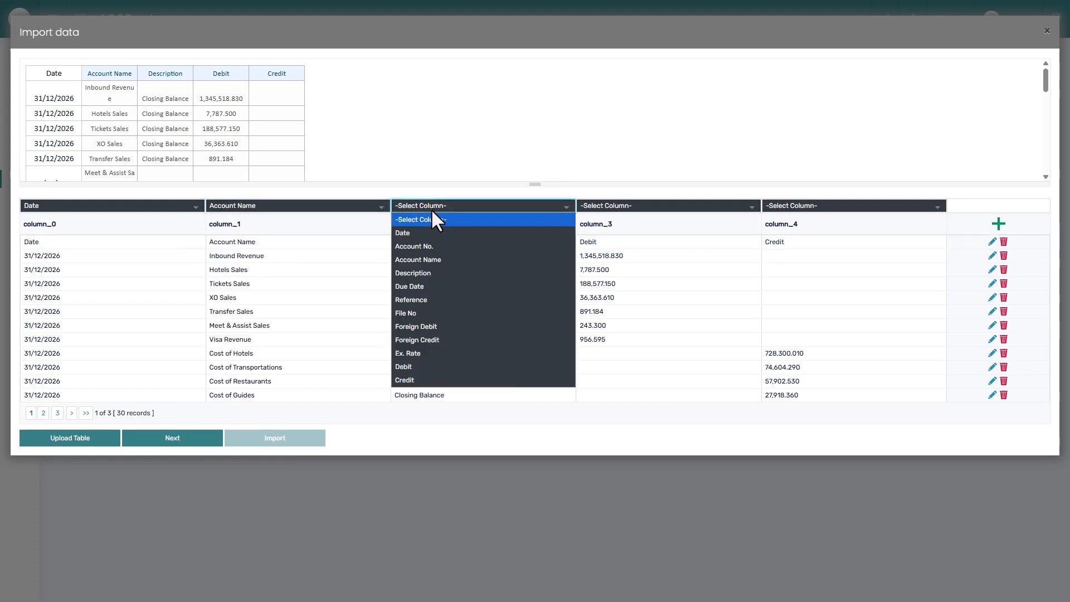
click(430, 273)
click(630, 206)
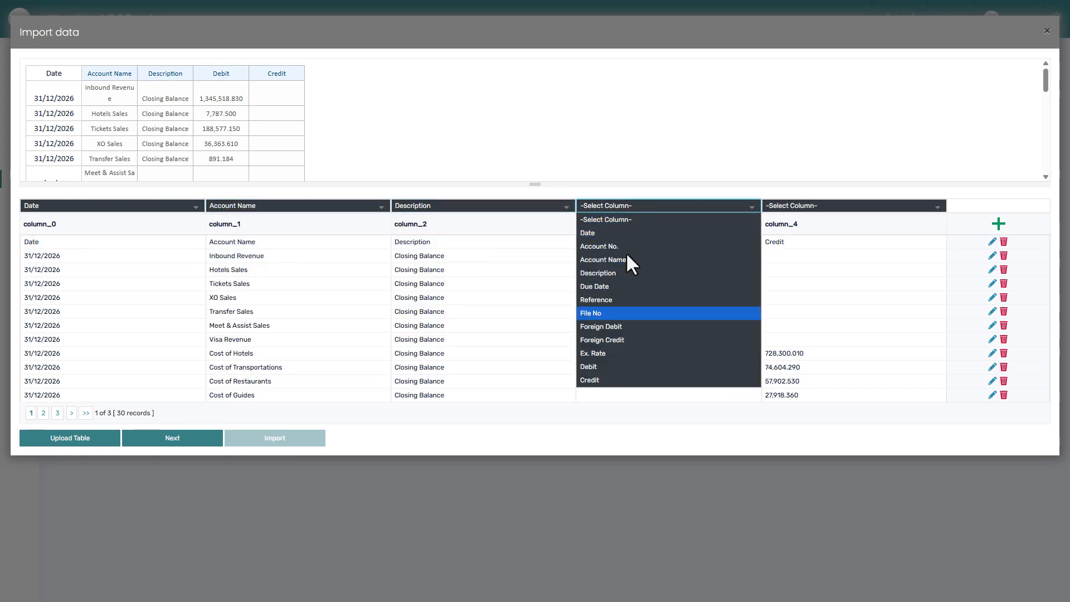
click(614, 366)
click(812, 206)
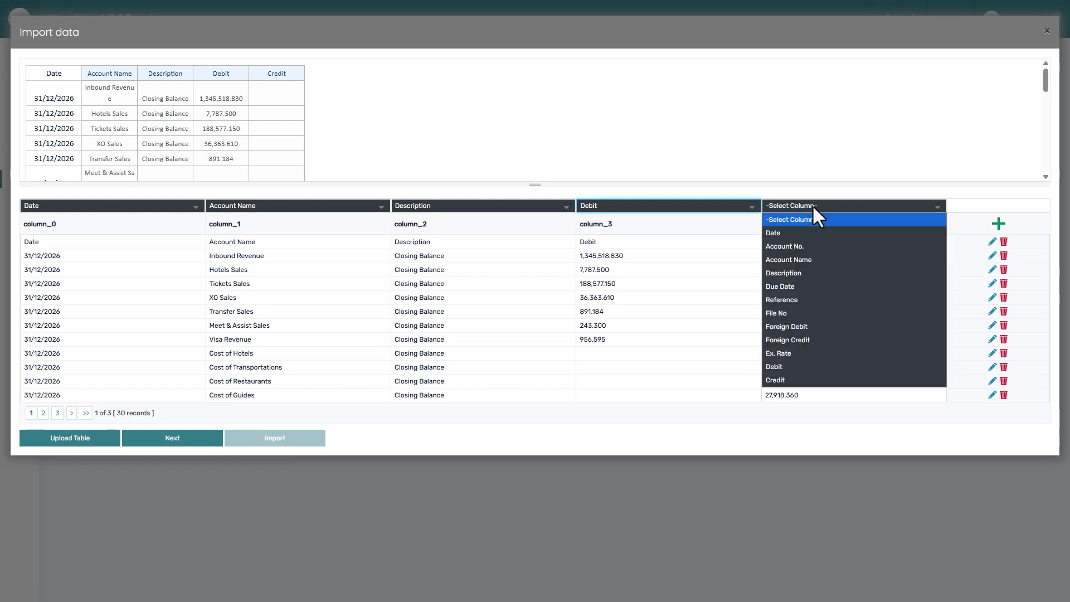
click(785, 381)
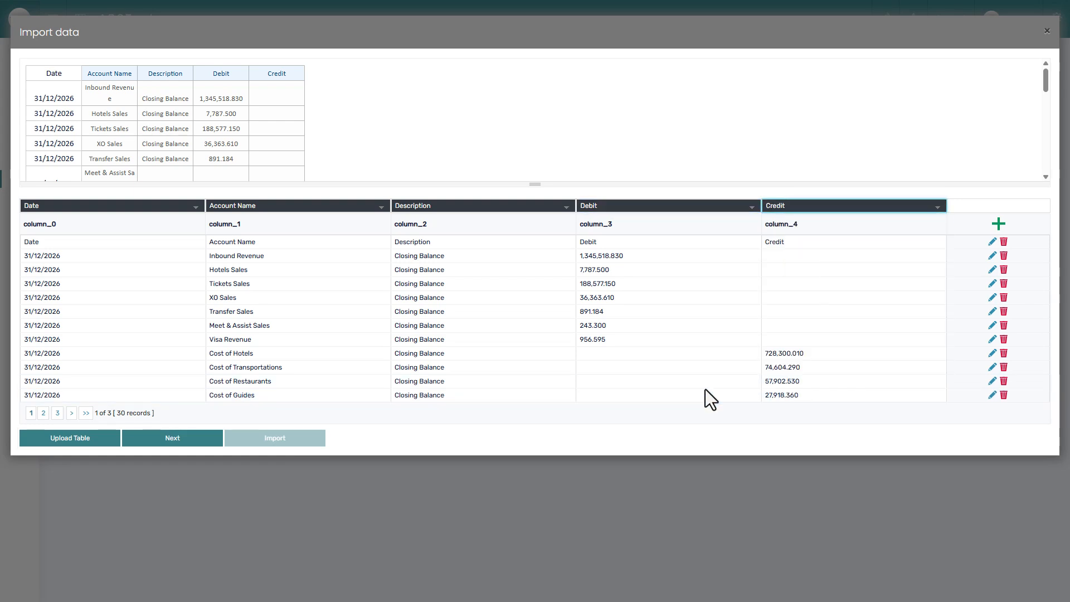
click(186, 433)
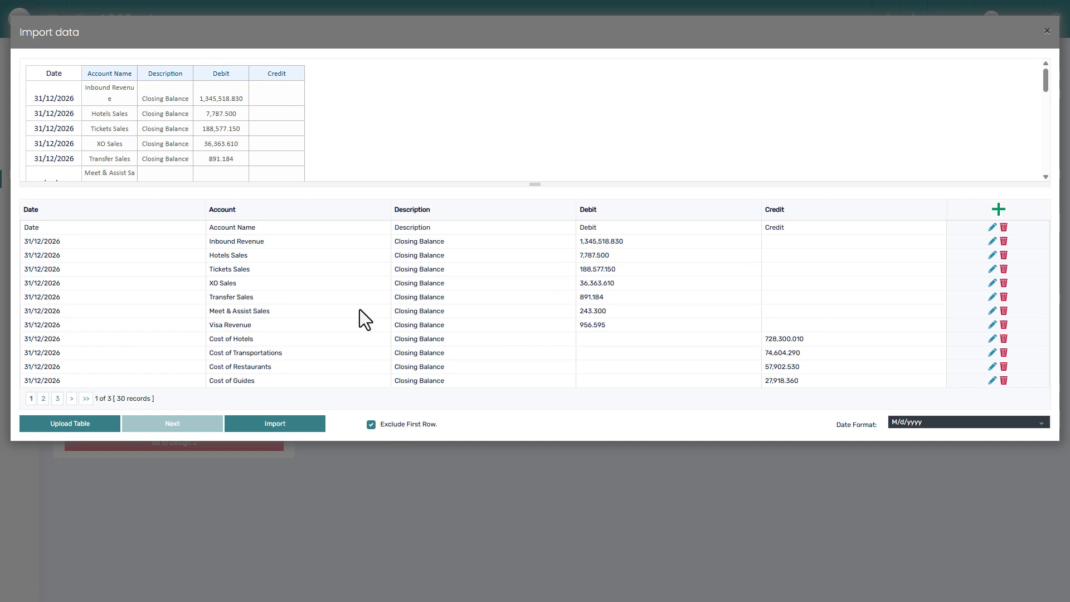
Set the import date format to dd/MM/yyyy, import the rows into the voucher, and dismiss the result
drag(289, 73, 212, 71)
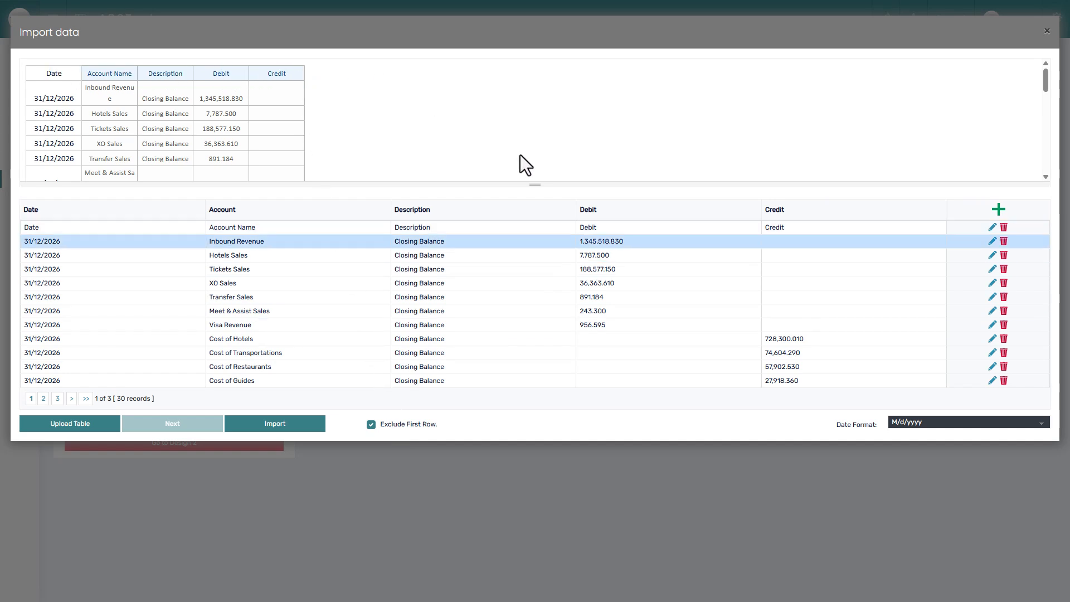
click(934, 423)
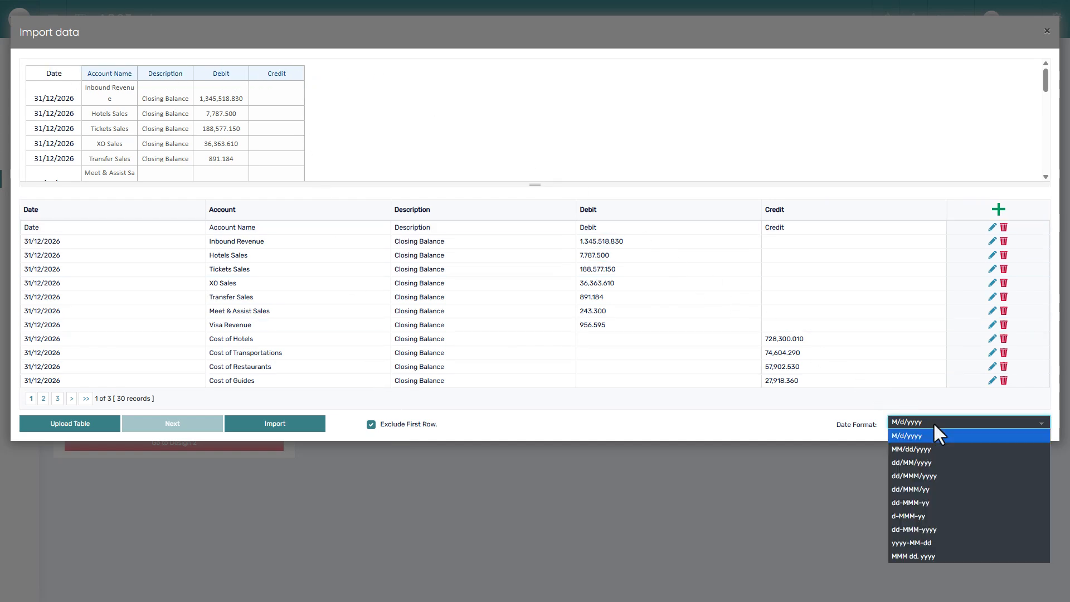
click(921, 462)
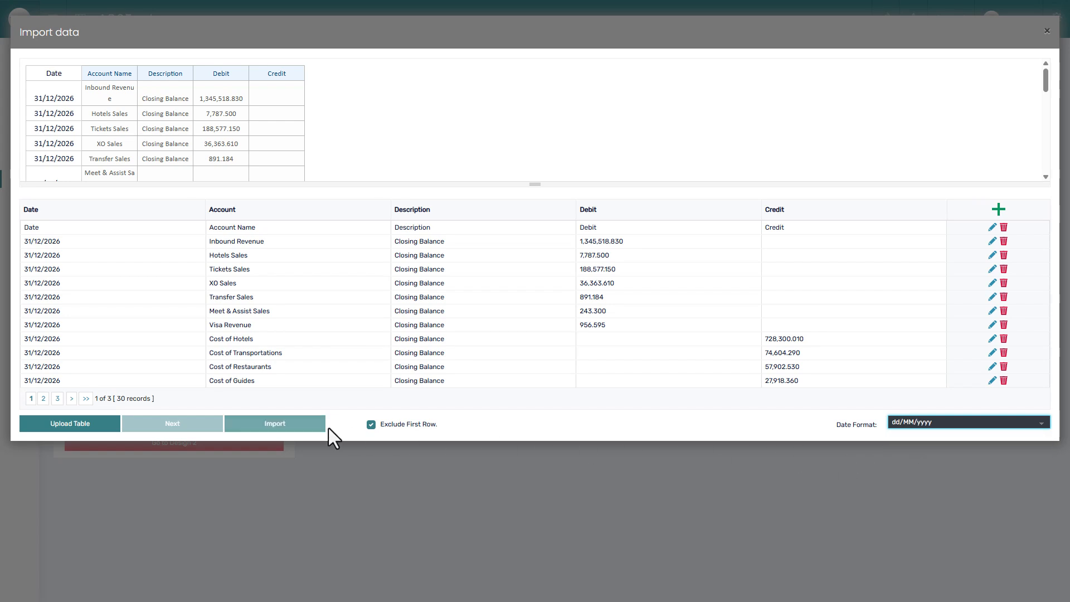
click(261, 423)
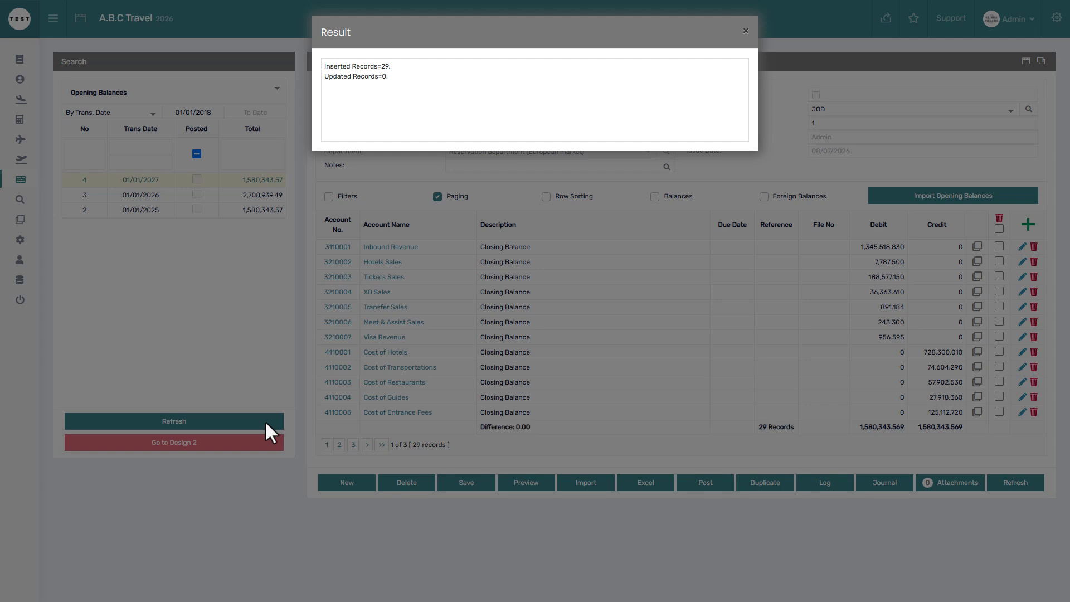
click(697, 272)
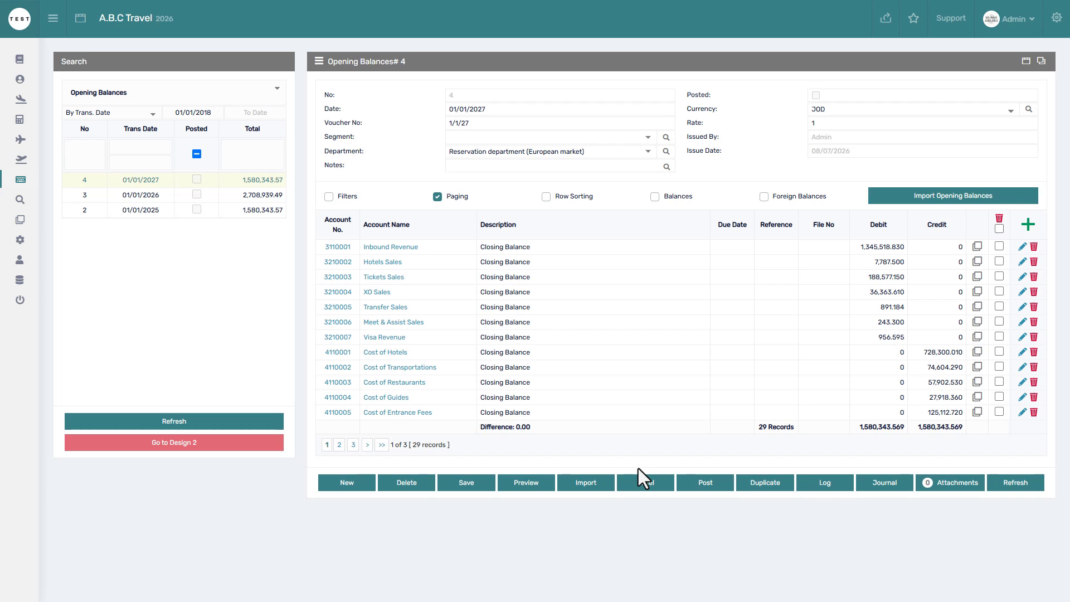
Post the voucher with its imported lines, confirm it, and unpost it again
click(730, 486)
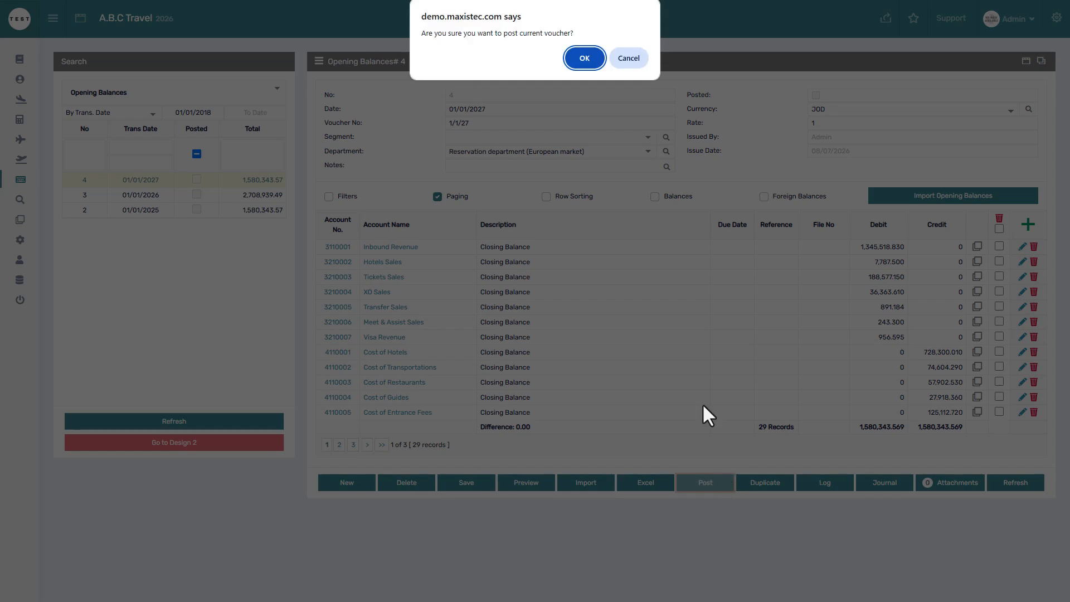
click(588, 57)
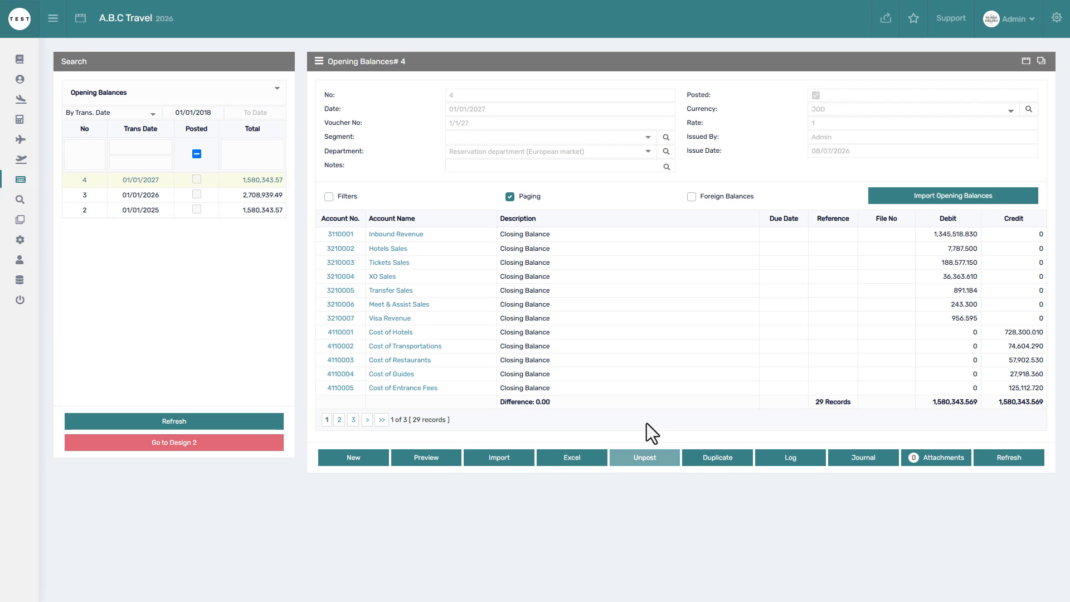
click(652, 453)
click(583, 58)
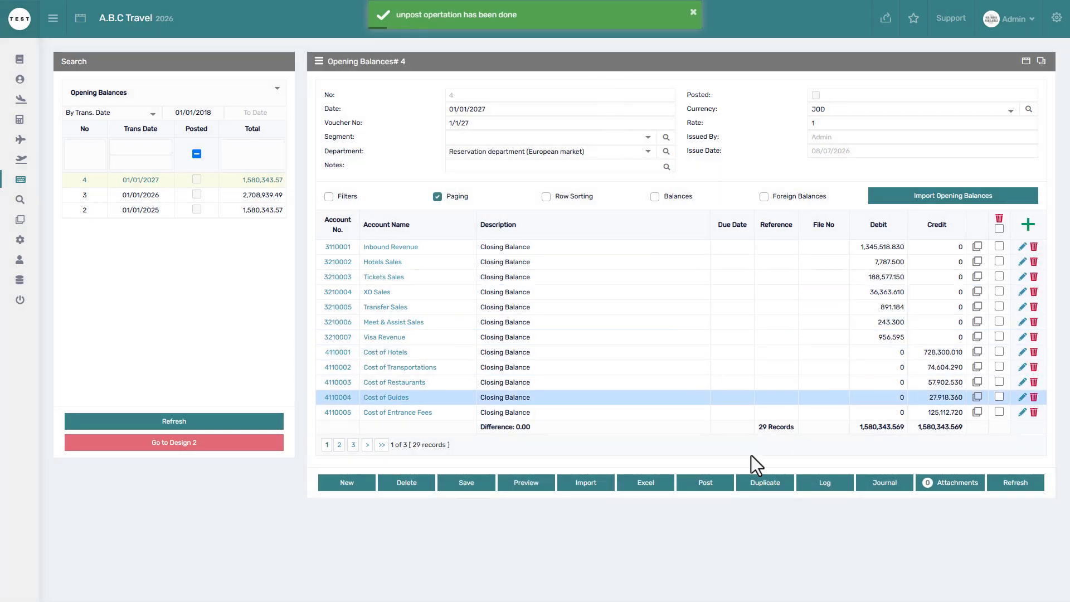
Duplicate the 01/01/2027 opening balances voucher, open the duplicate, and refresh the voucher search list
click(767, 494)
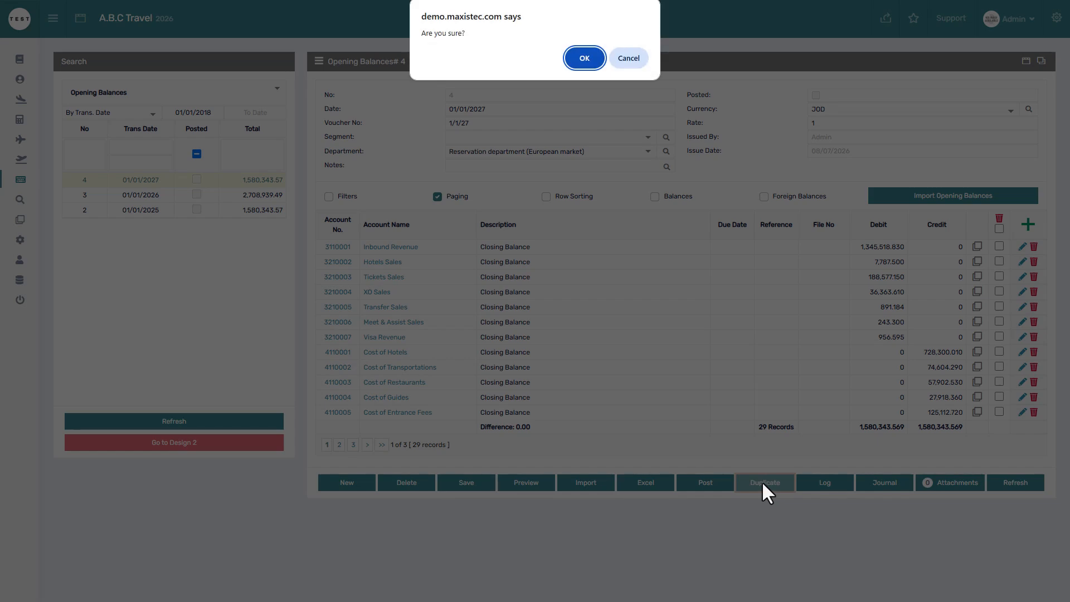
click(585, 58)
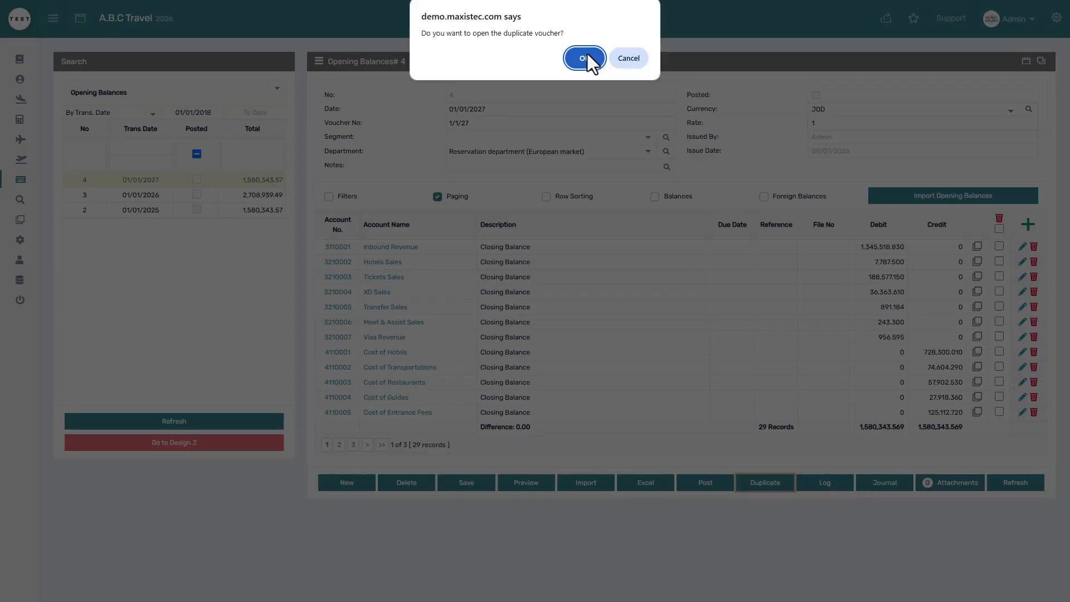
click(585, 58)
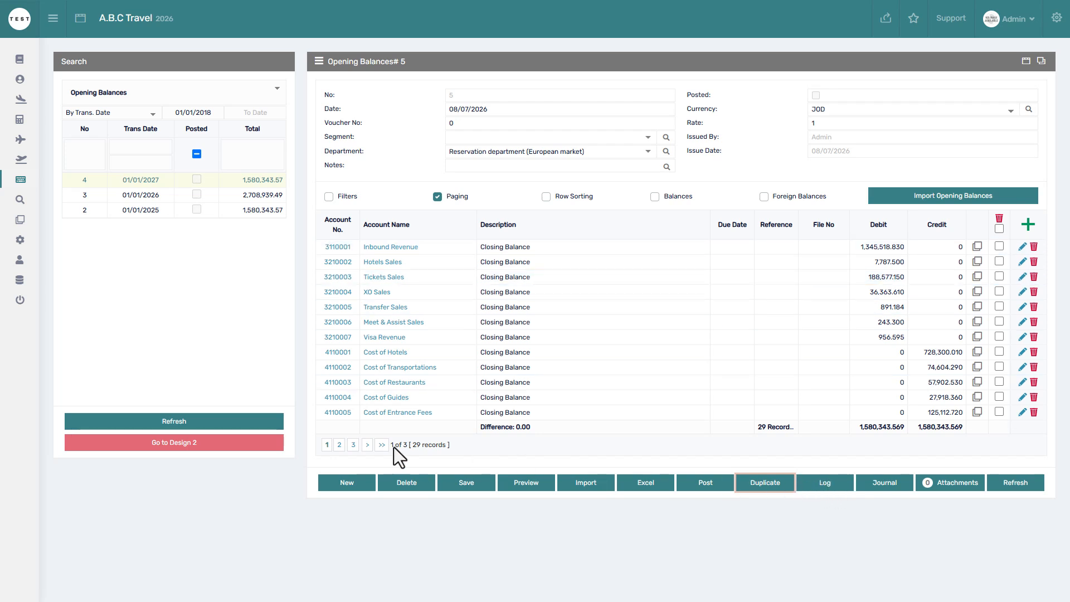
click(159, 421)
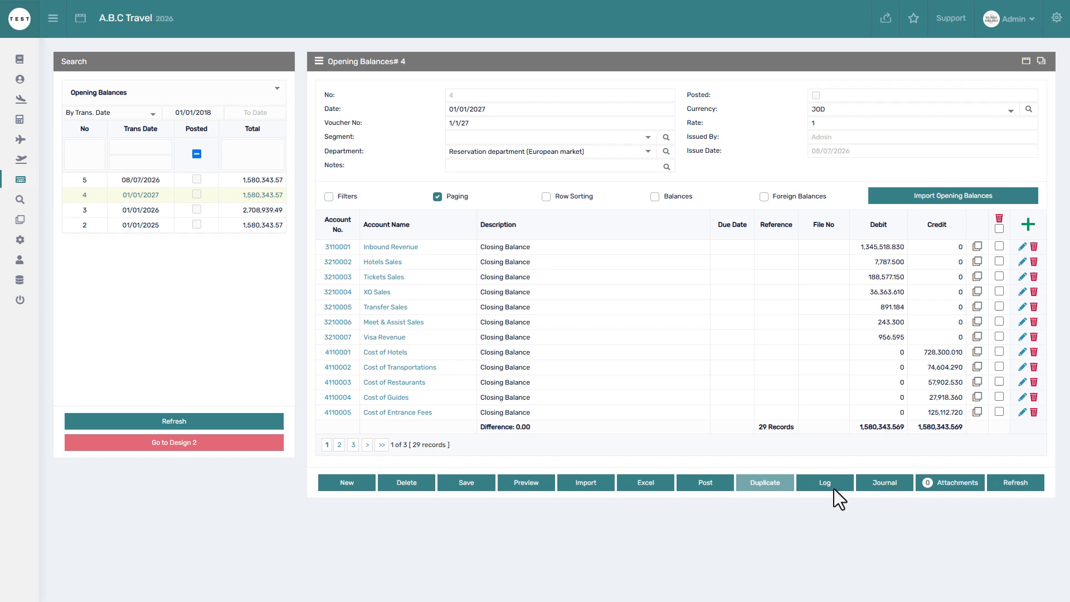
View the log of actions on the 01/01/2027 voucher and close it
click(834, 489)
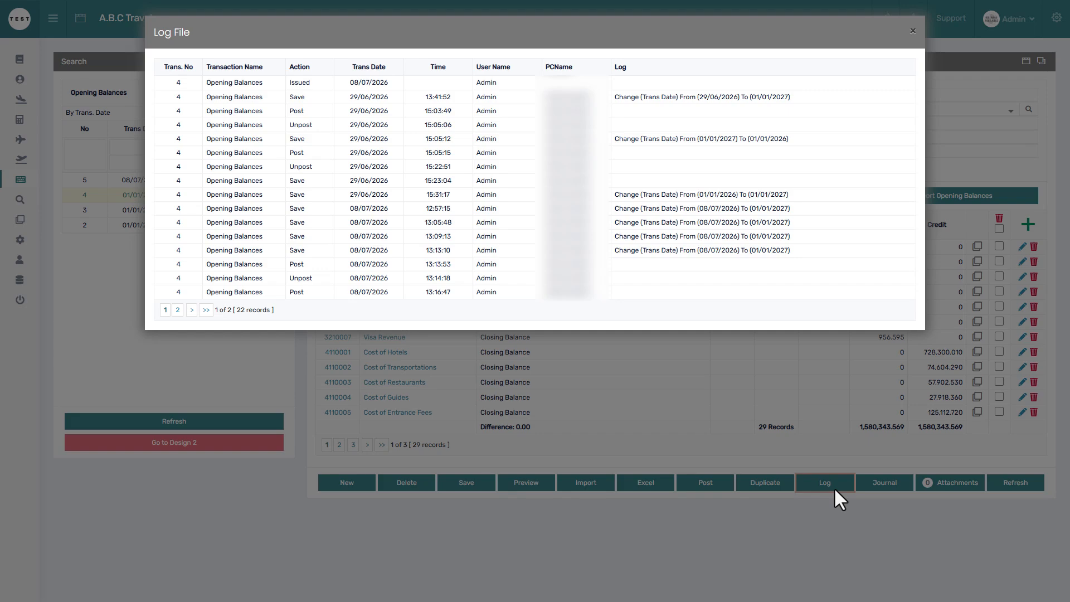
click(831, 456)
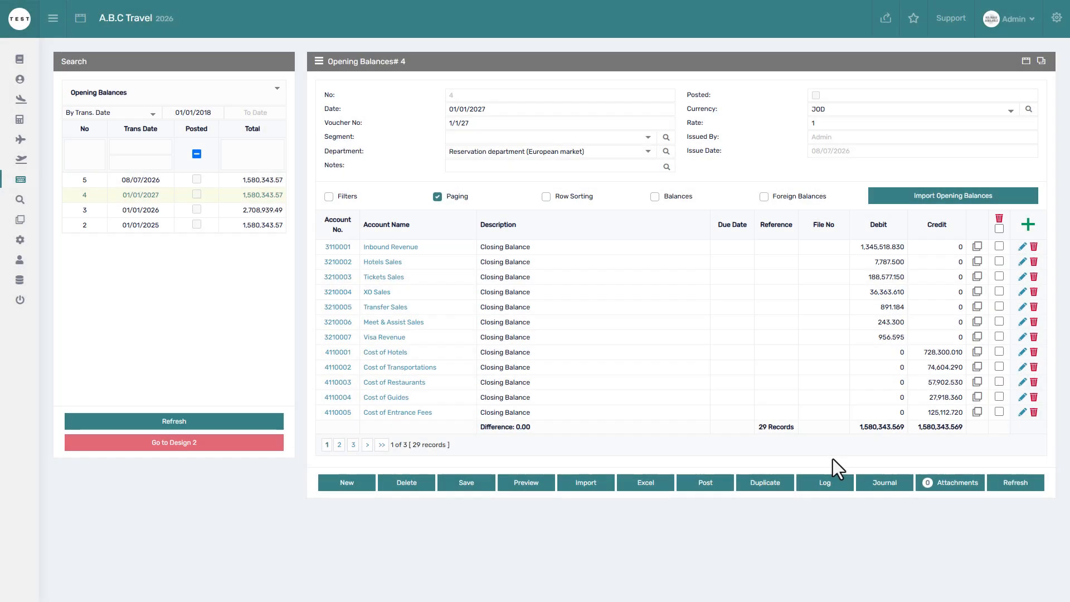
Post the 01/01/2027 voucher, then review its journal entries and close them
click(722, 481)
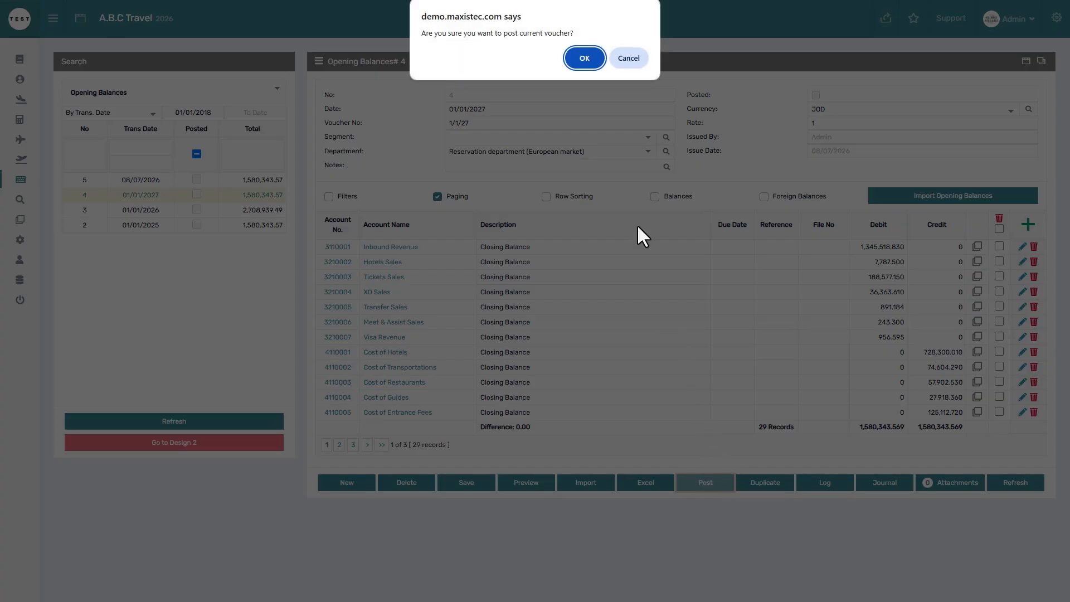
click(583, 59)
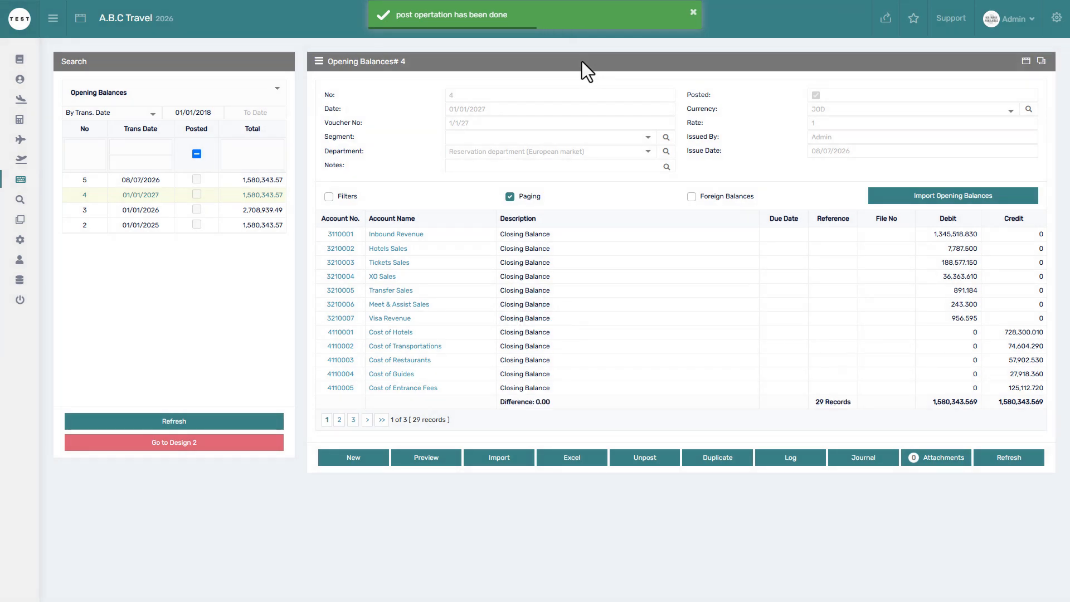
click(867, 456)
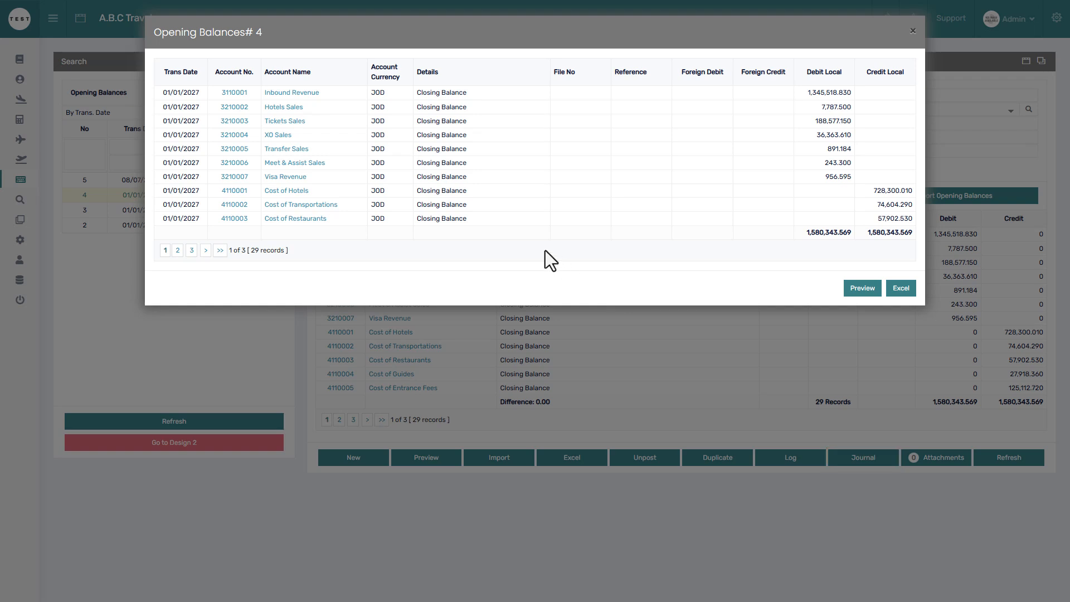
click(653, 348)
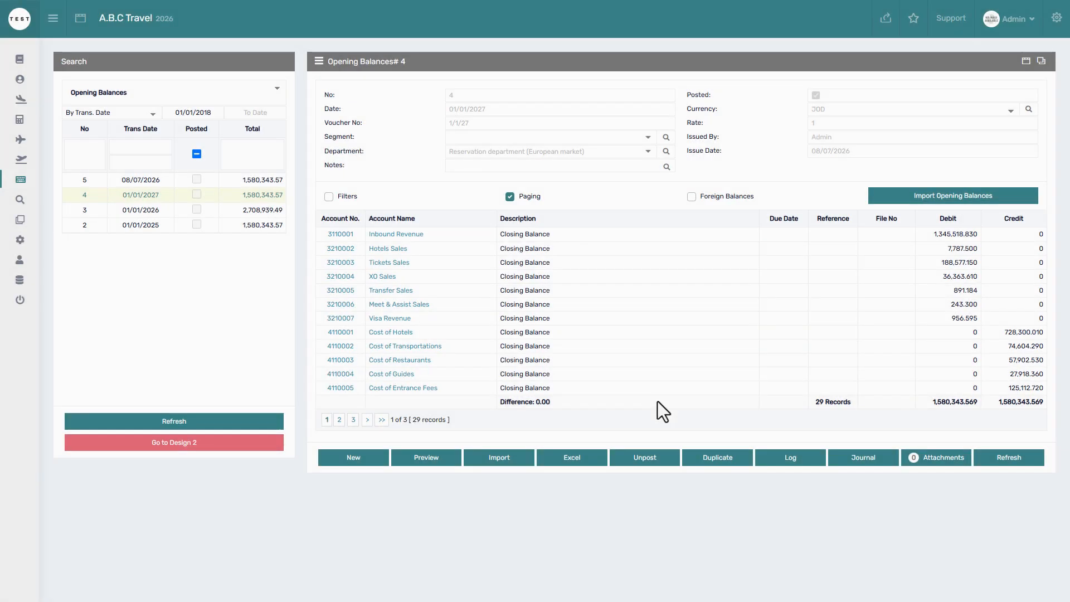
Unpost the voucher and check its journal in the unposted state
click(660, 456)
click(583, 58)
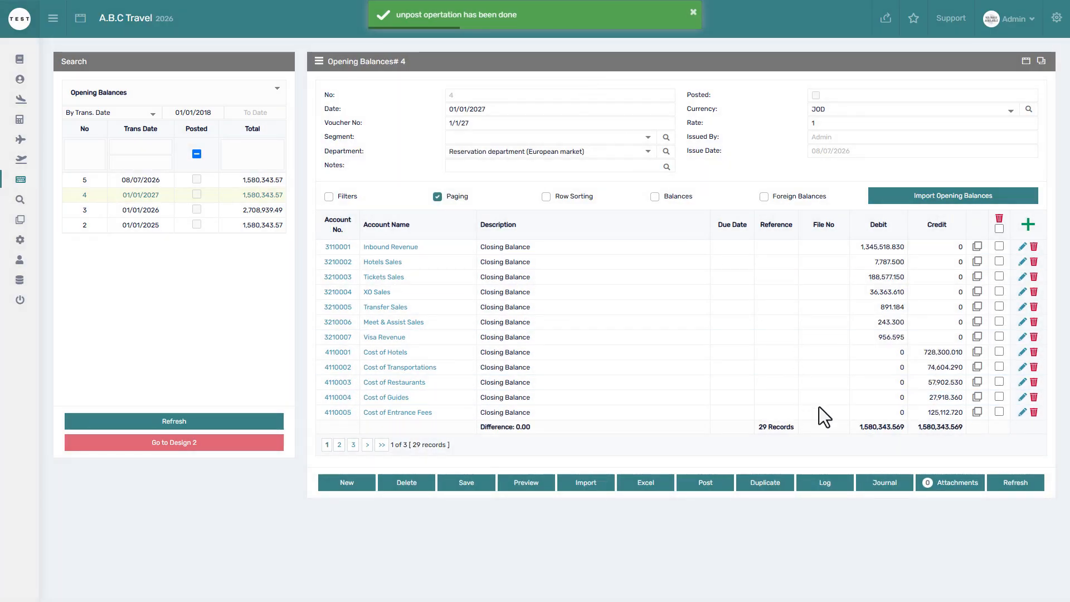
click(874, 484)
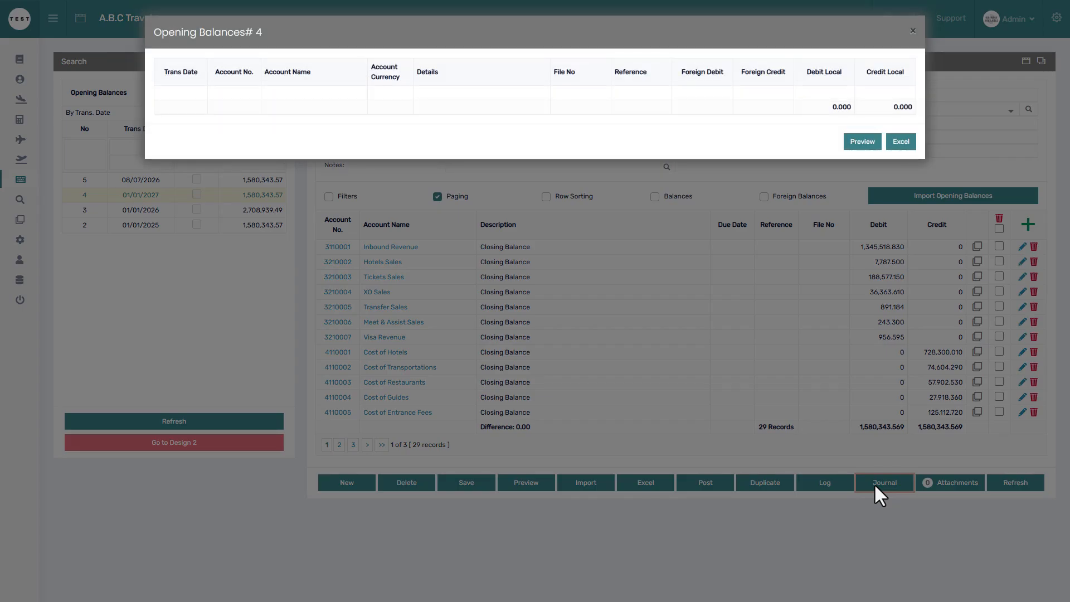
click(832, 346)
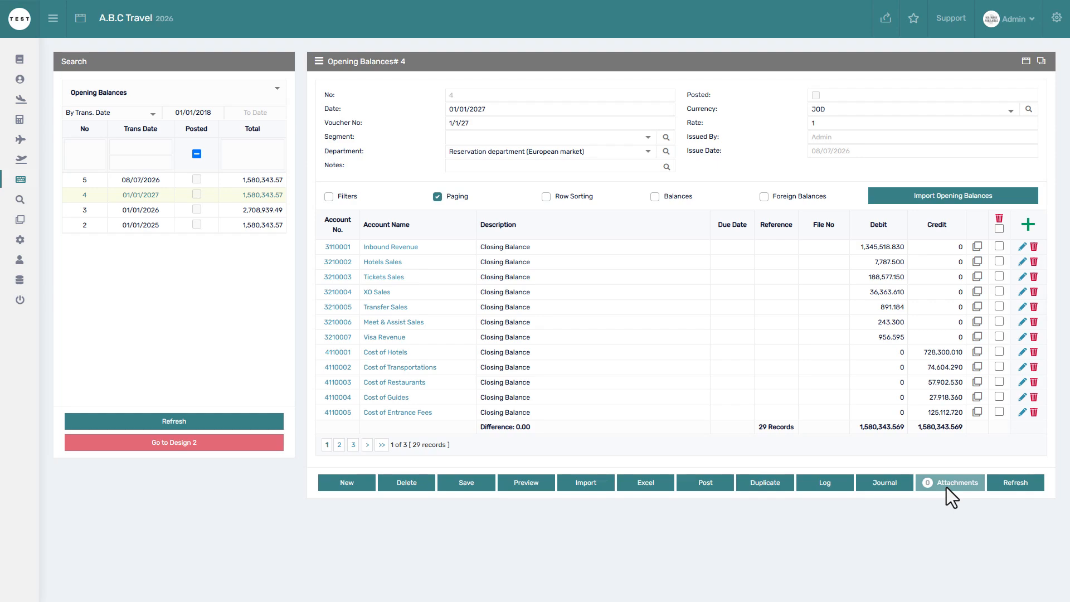
Attach the file Opening balances.xlsx from the Demo photos folder to the voucher, and refresh the voucher
click(946, 487)
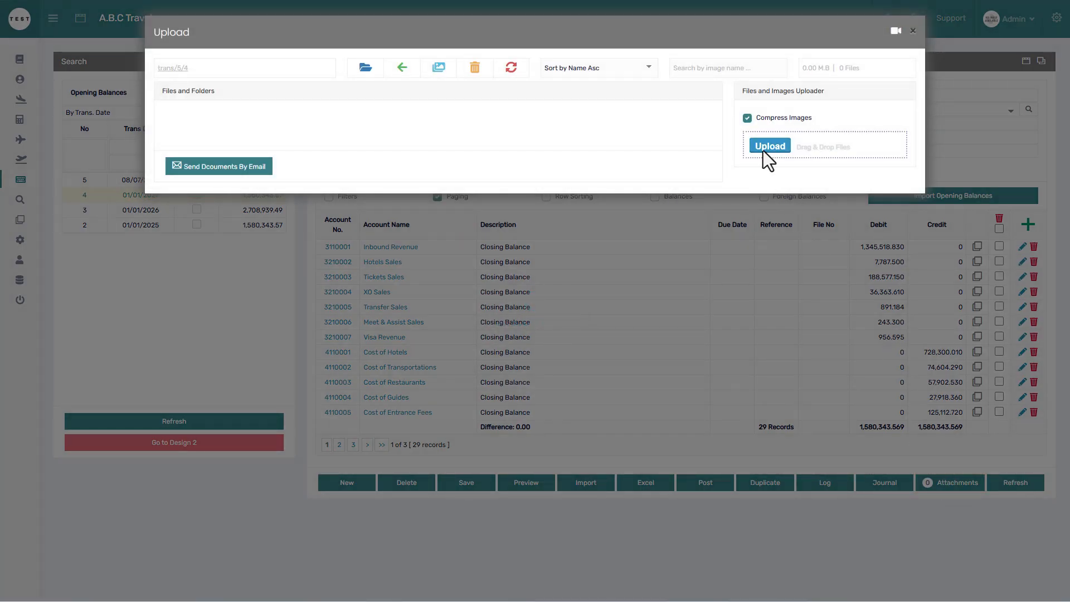
click(764, 149)
click(524, 320)
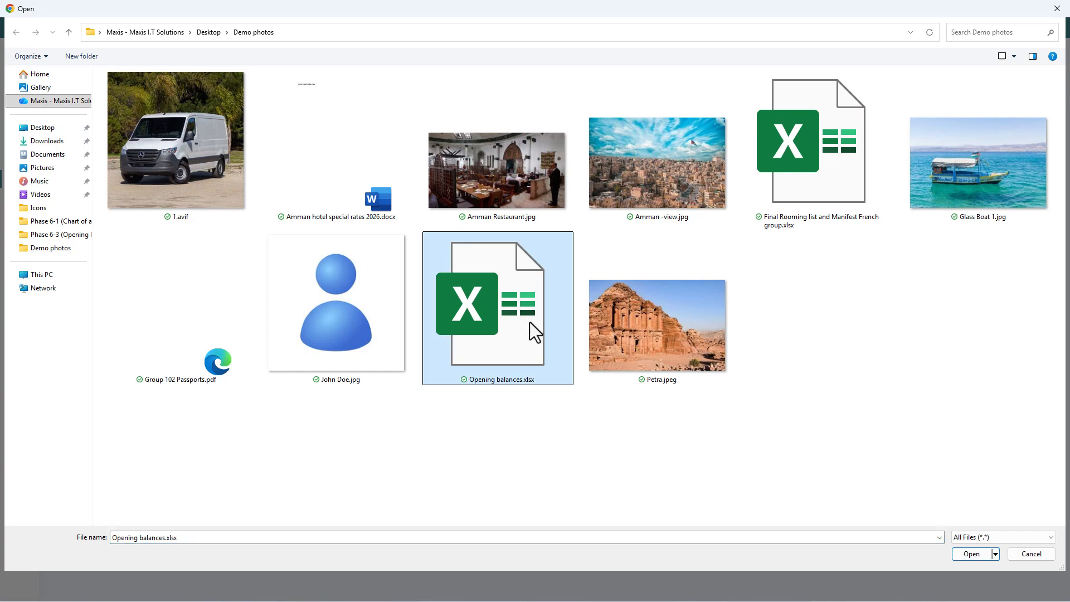
click(967, 552)
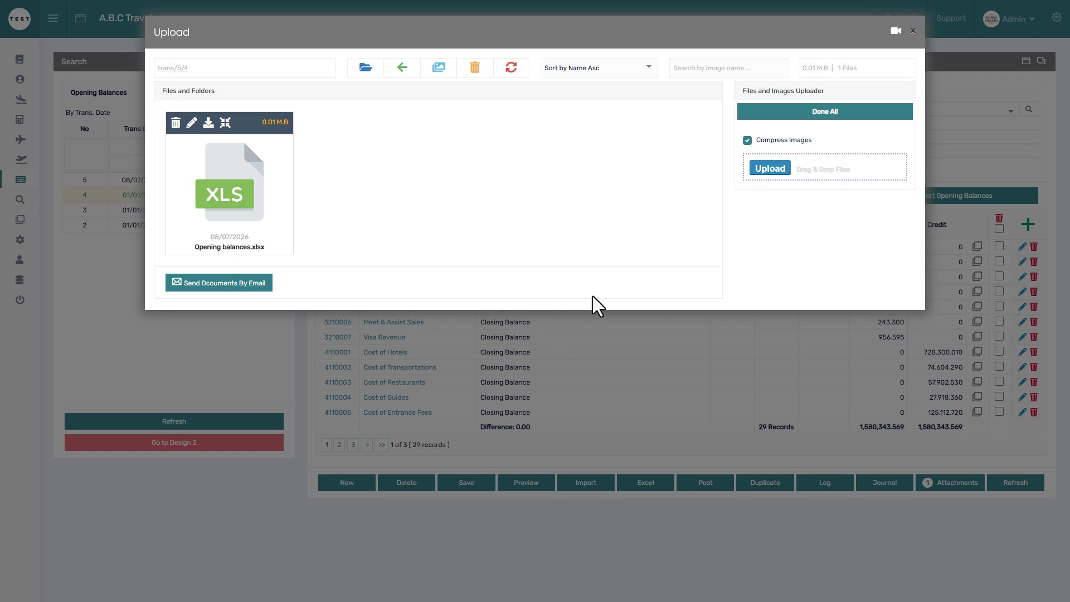
click(805, 115)
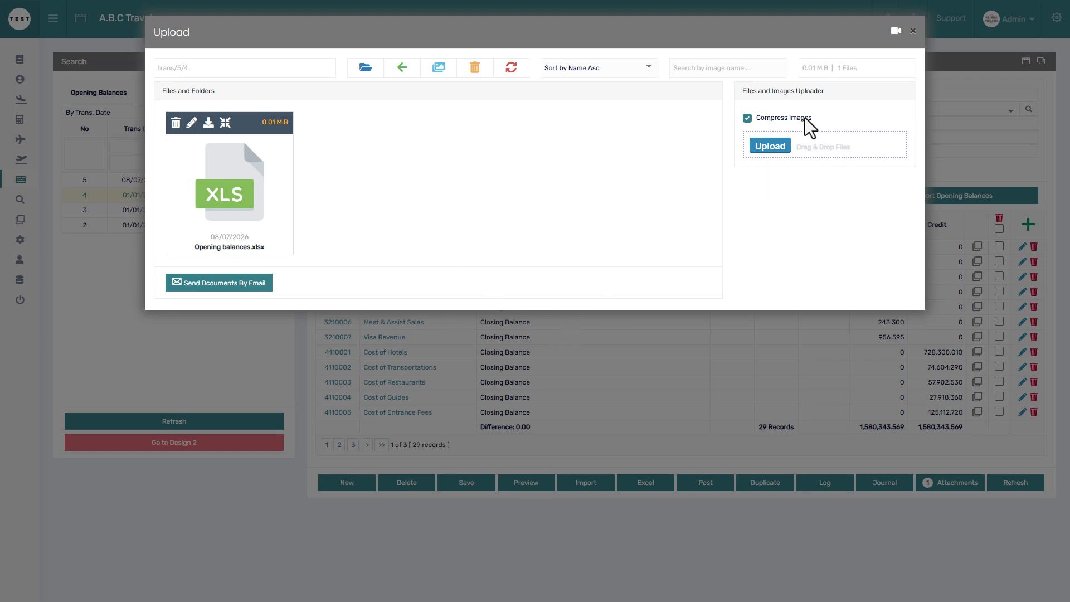
click(972, 196)
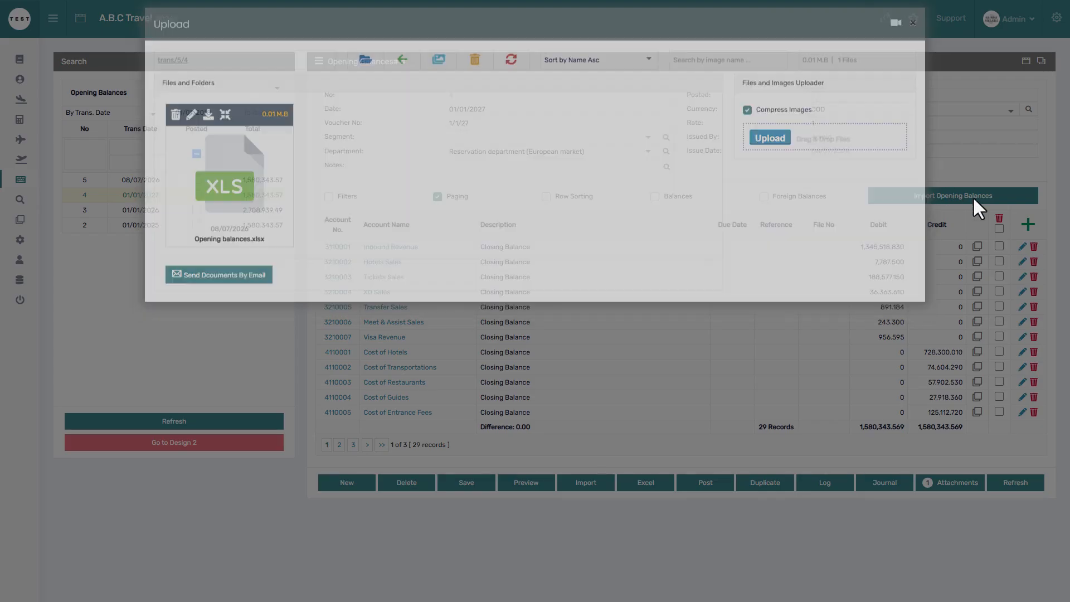
click(1031, 489)
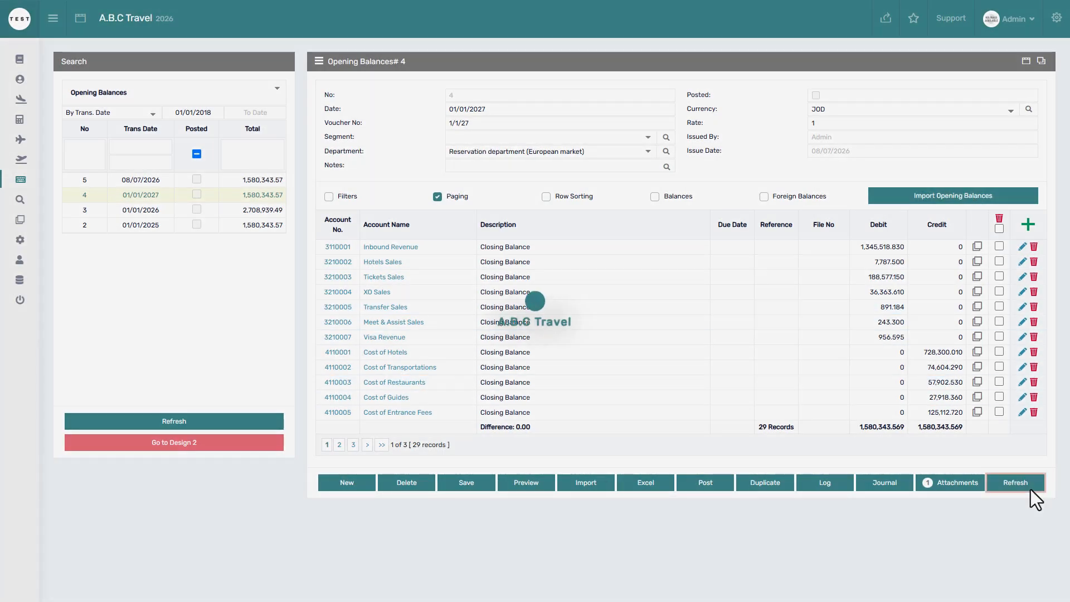